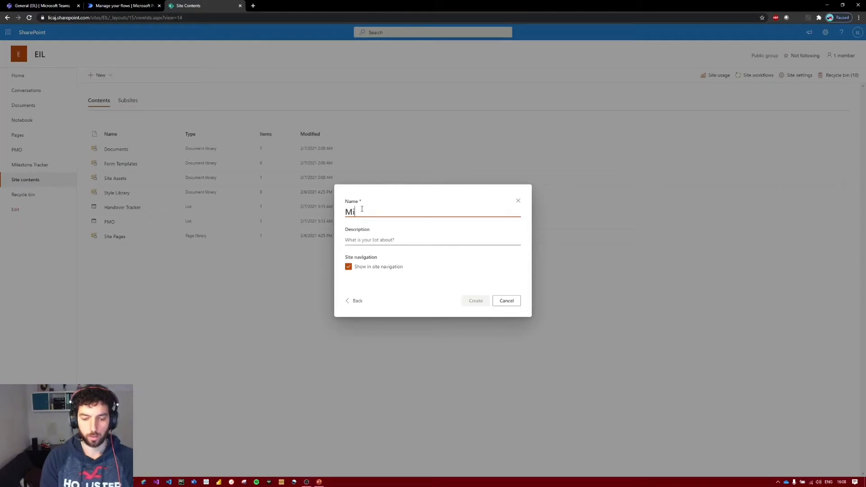
Create the list with the name Milestone Tracker, keeping it in the site navigation, and open its list settings.
type("lestone Tracker")
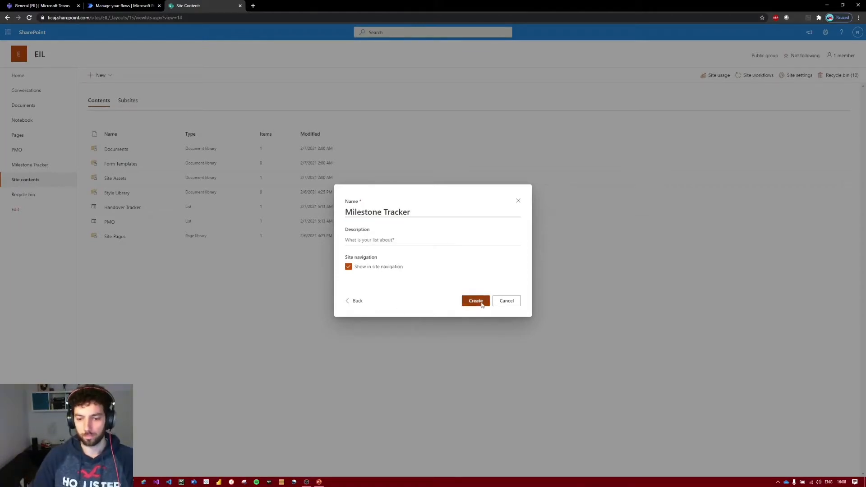
left_click(476, 301)
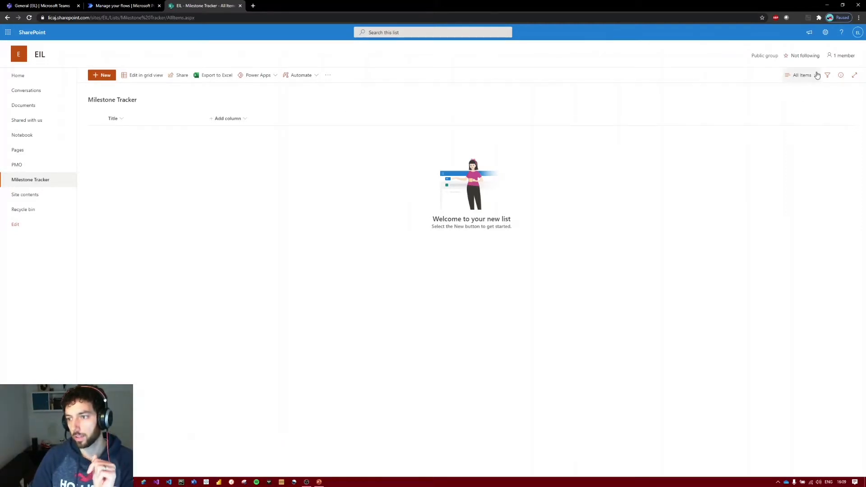
left_click(826, 33)
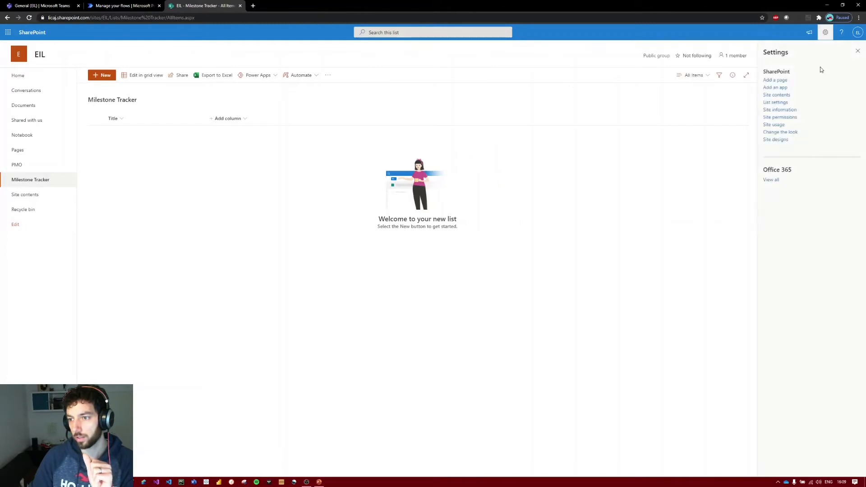
left_click(784, 103)
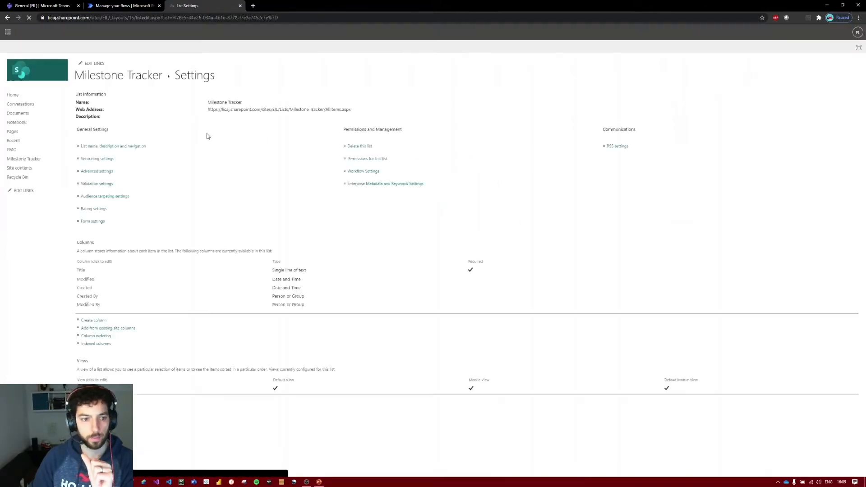
Start a new column of the Lookup type and name it Project Name.
left_click(98, 320)
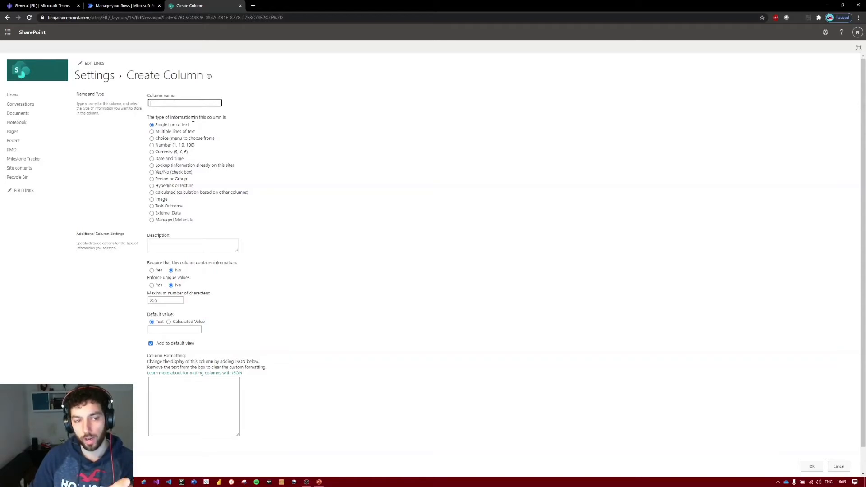
left_click(170, 166)
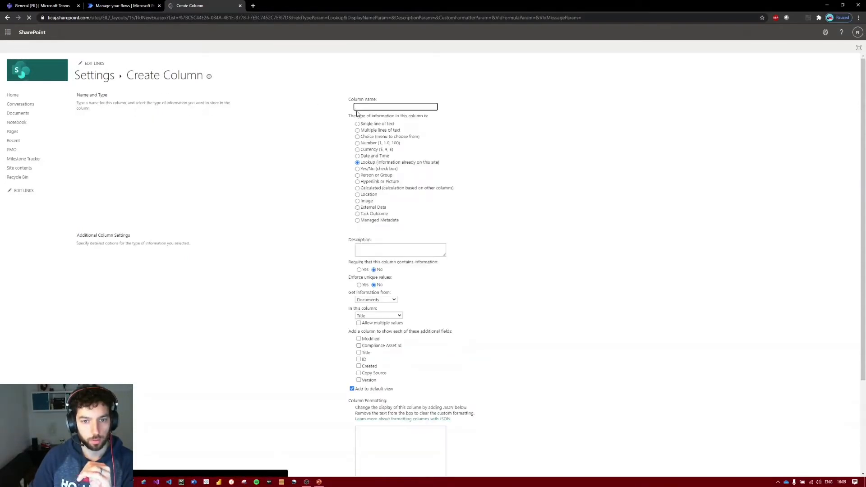
left_click(363, 109)
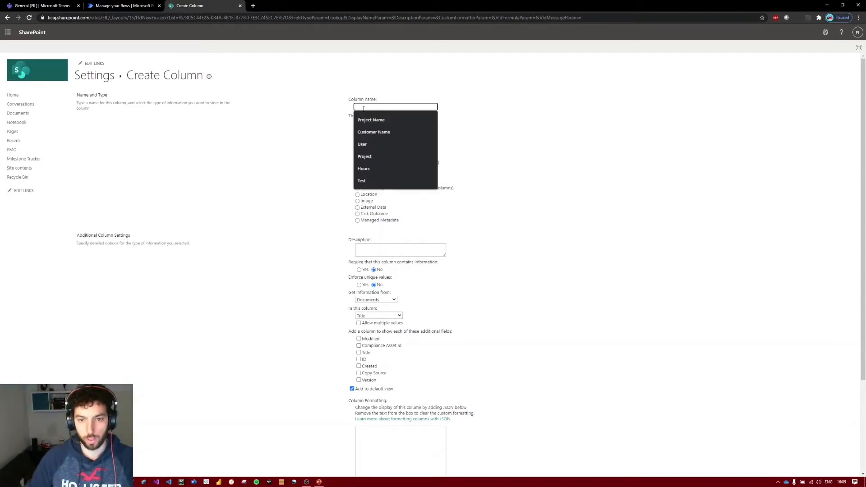
left_click(378, 119)
Make the lookup column get its information from the Title column of the PMO list.
scroll(485, 290, "down", 2)
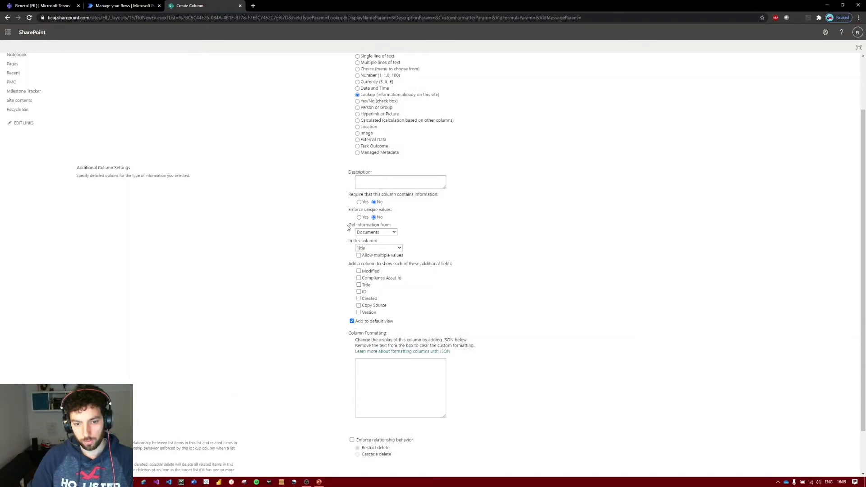
left_click_drag(347, 227, 376, 226)
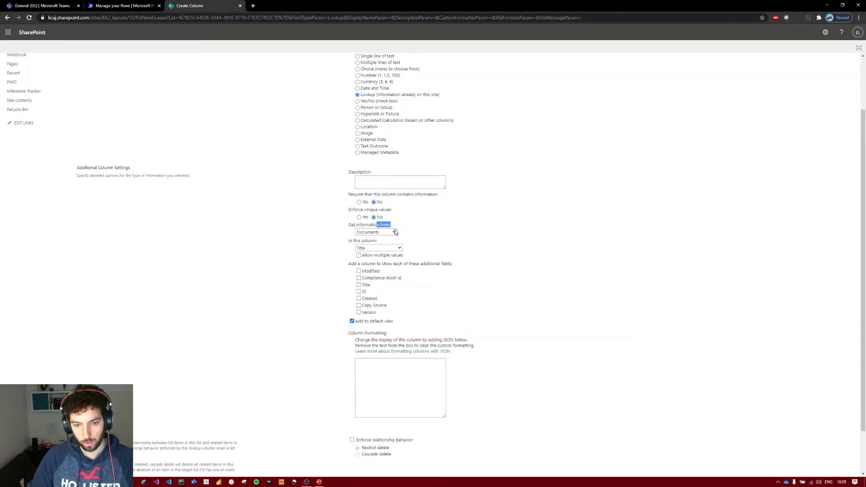
left_click(395, 232)
left_click(381, 284)
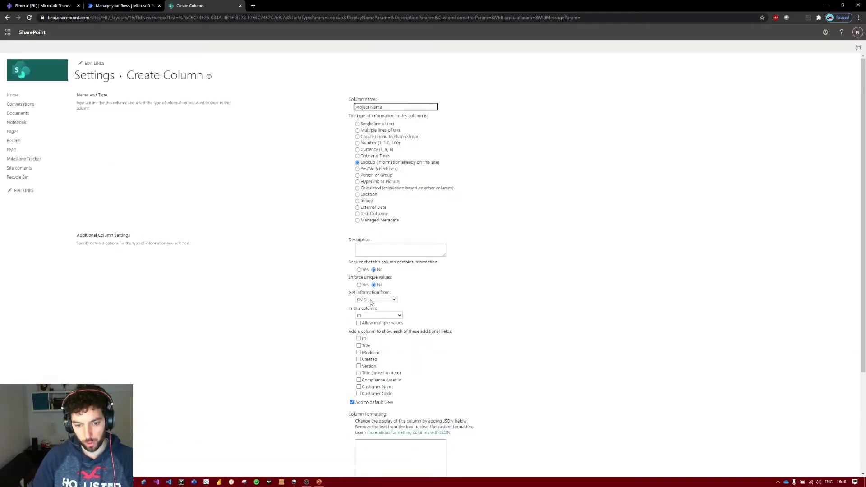
left_click(375, 317)
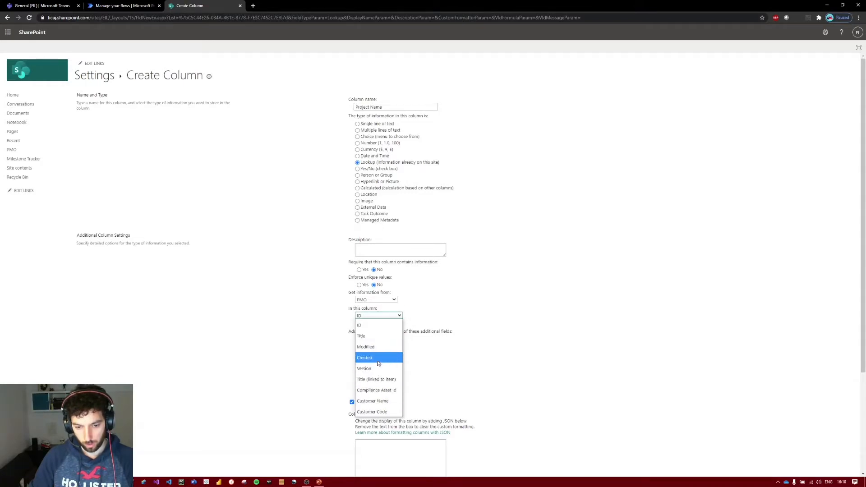
left_click(376, 337)
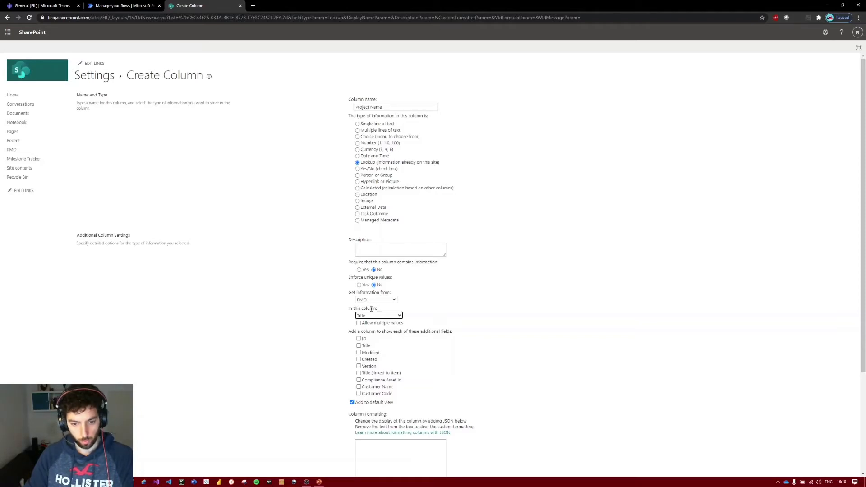
Include Customer Name and Customer Code as additional lookup fields and create the Project Name column.
left_click(374, 388)
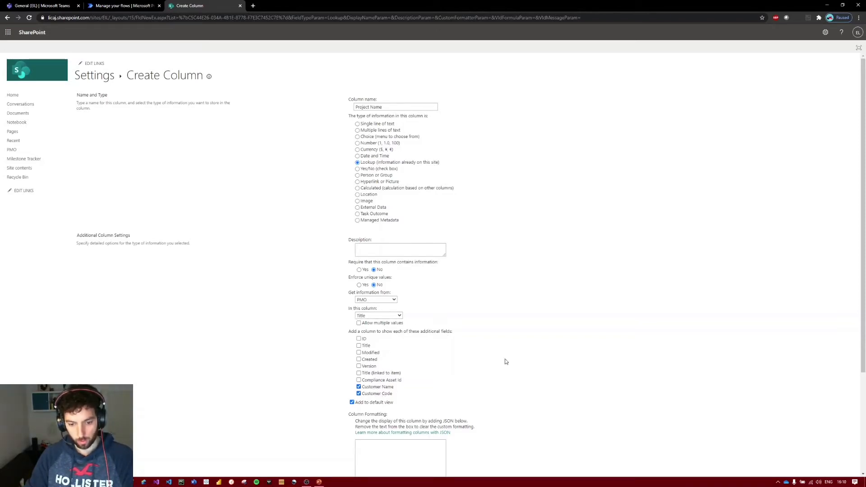
scroll(572, 334, "down", 3)
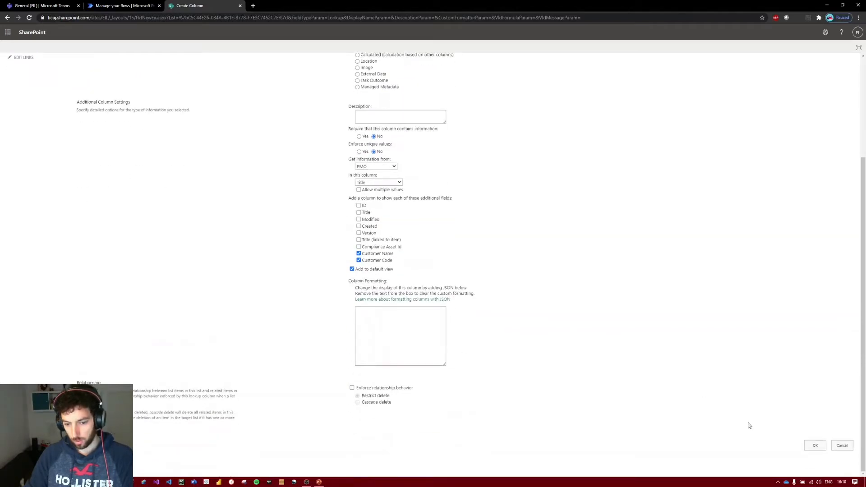
left_click(814, 445)
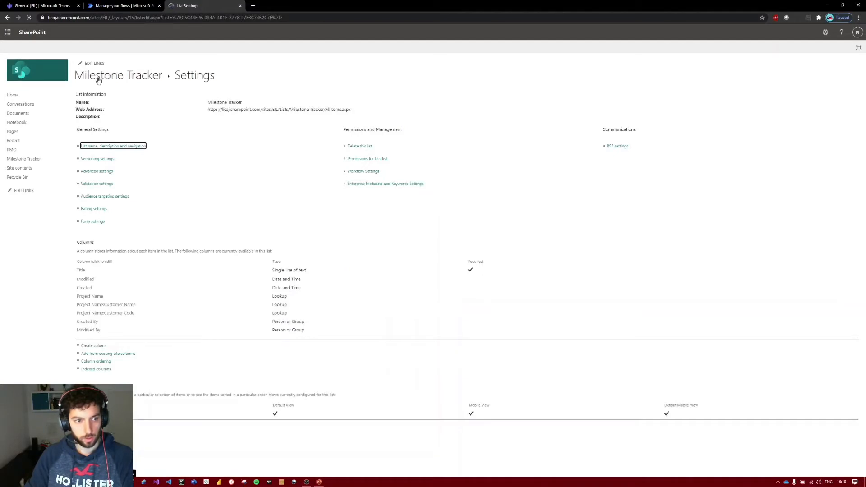
Return to the Milestone Tracker list and widen the two additional customer lookup columns to fit their headings.
left_click(100, 79)
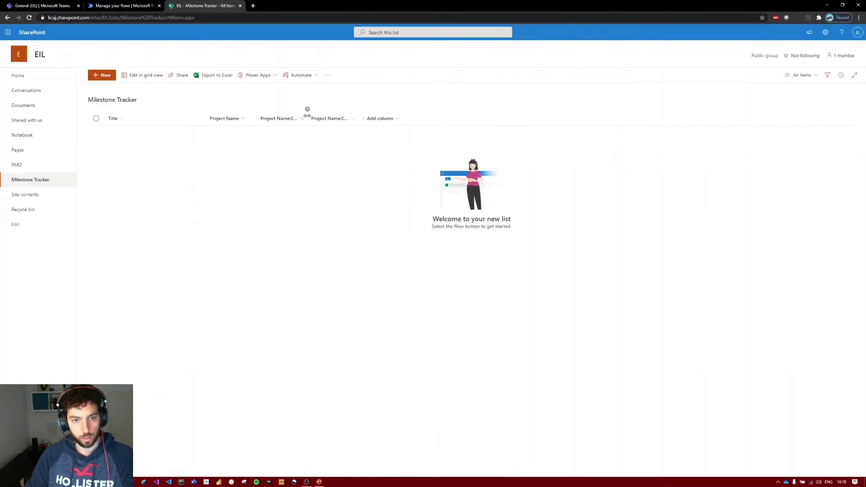
left_click_drag(308, 114, 424, 118)
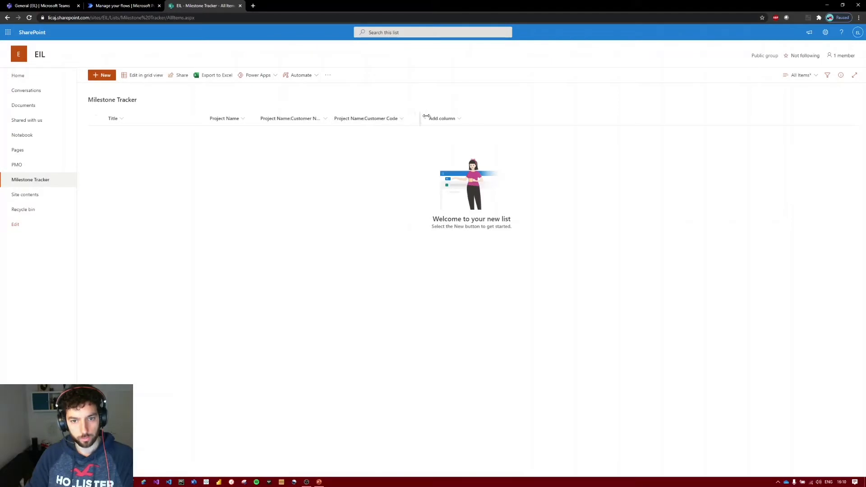
left_click_drag(330, 118, 343, 118)
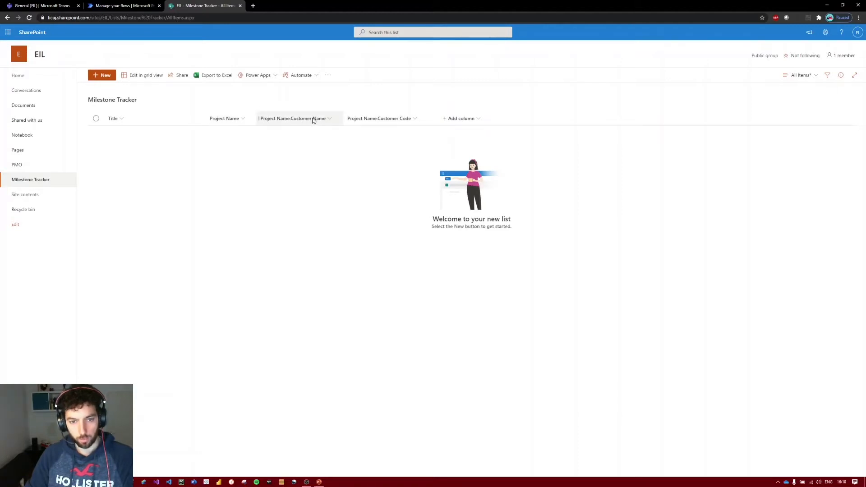
Rename the Project Name:Customer Name column to Customer Name.
left_click(331, 119)
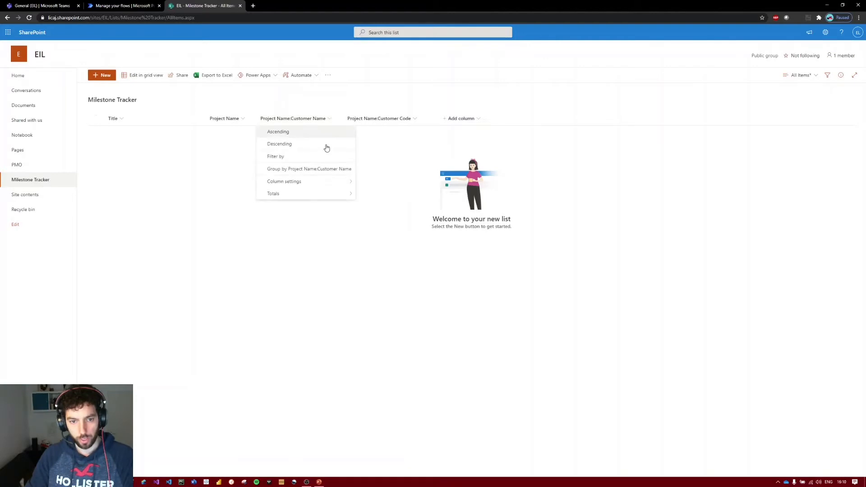
mouse_move(284, 180)
left_click(366, 182)
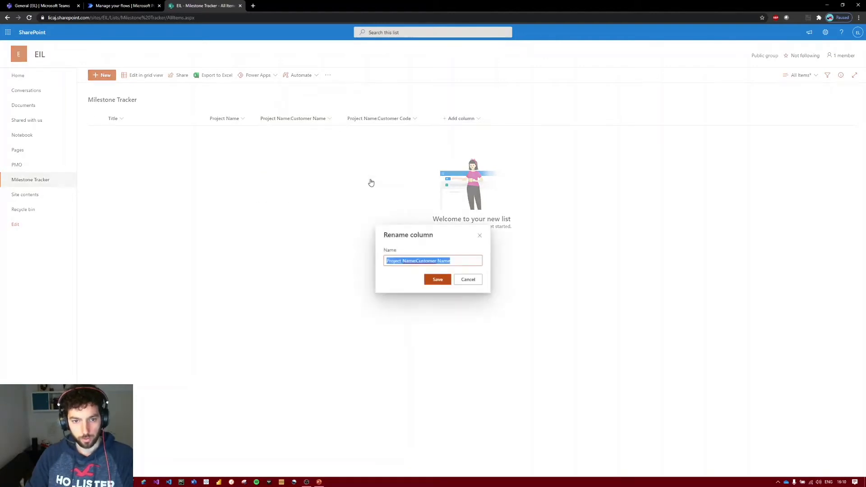
key("Right")
key("ctrl+Left")
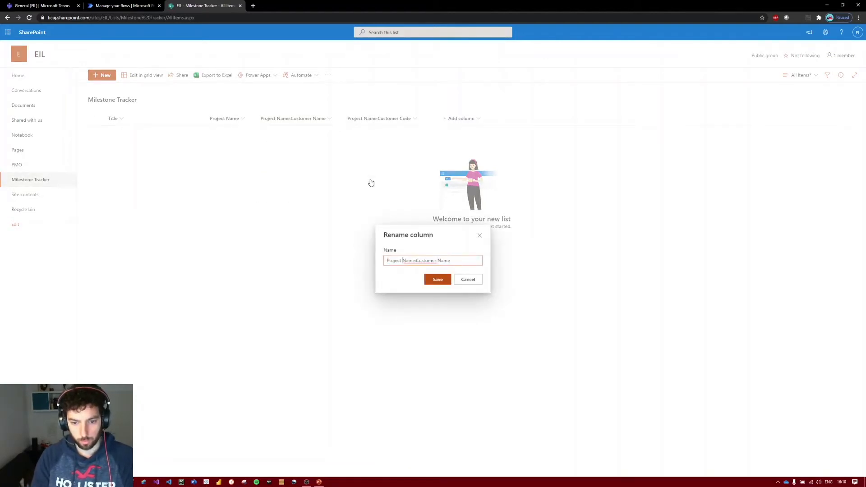
key("Delete")
key("Delete")
key("Delete")
key("Delete")
key("Delete")
key("ctrl+BackSpace")
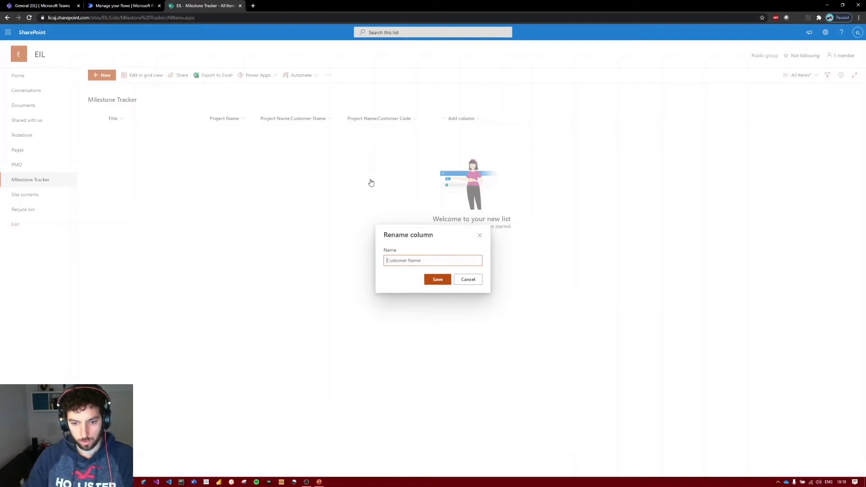
key("Return")
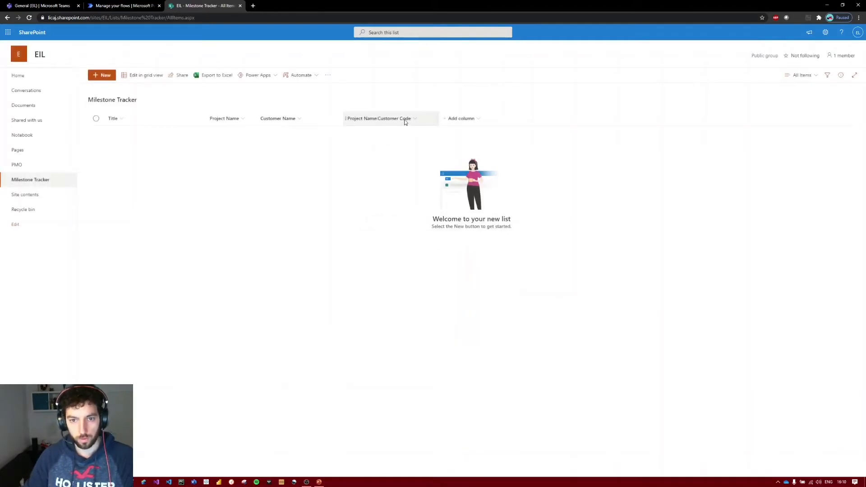
Rename the Project Name:Customer Code column to Customer Code.
left_click(406, 119)
mouse_move(428, 182)
left_click(459, 184)
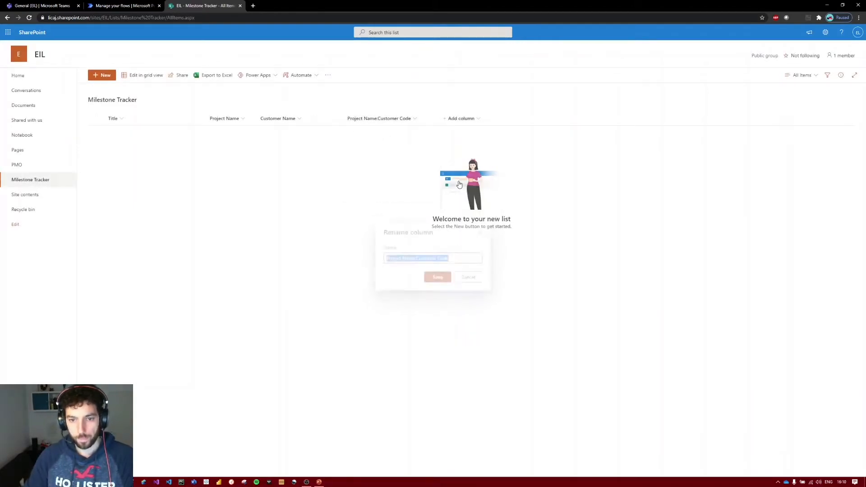
key("ctrl+Left")
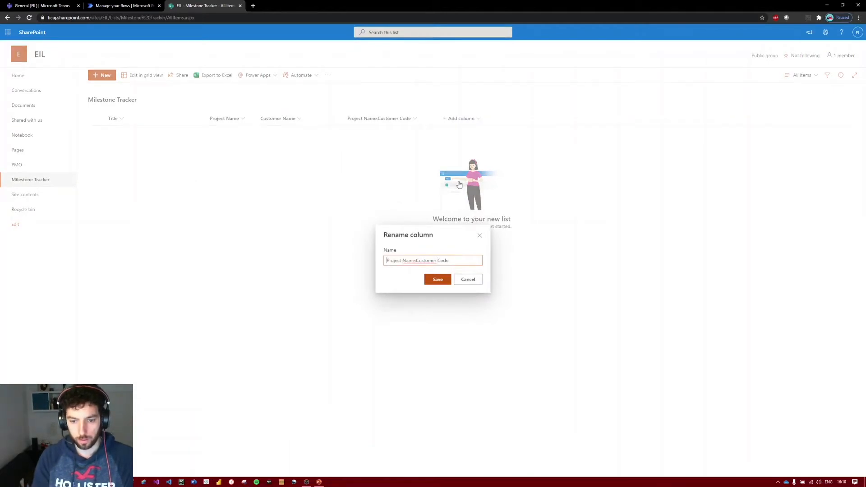
key("ctrl+shift+Right")
key("ctrl+shift+Right")
key("Delete")
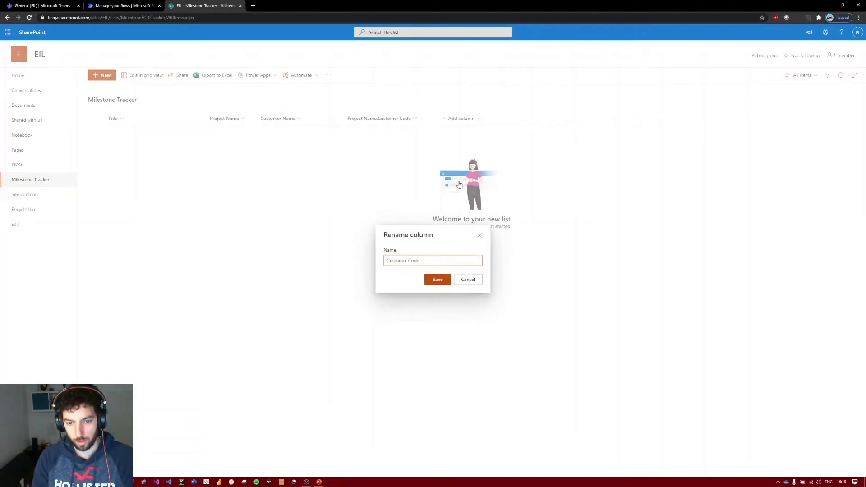
key("Return")
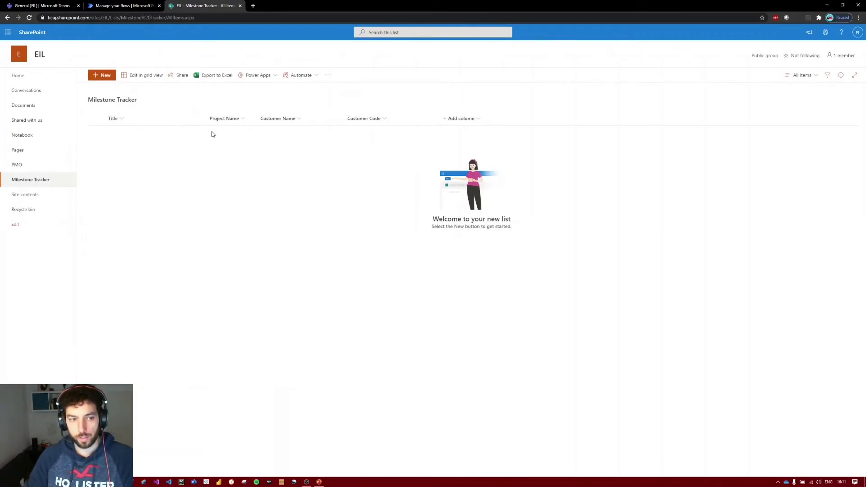
Rename the Title column to Milestone, as in the presentation's Milestone Tracker table, and move it after Customer Code.
left_click(117, 119)
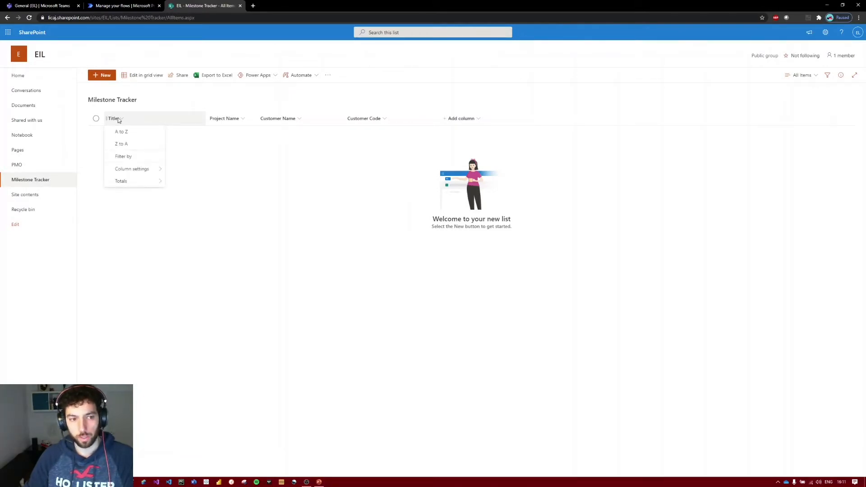
left_click(176, 169)
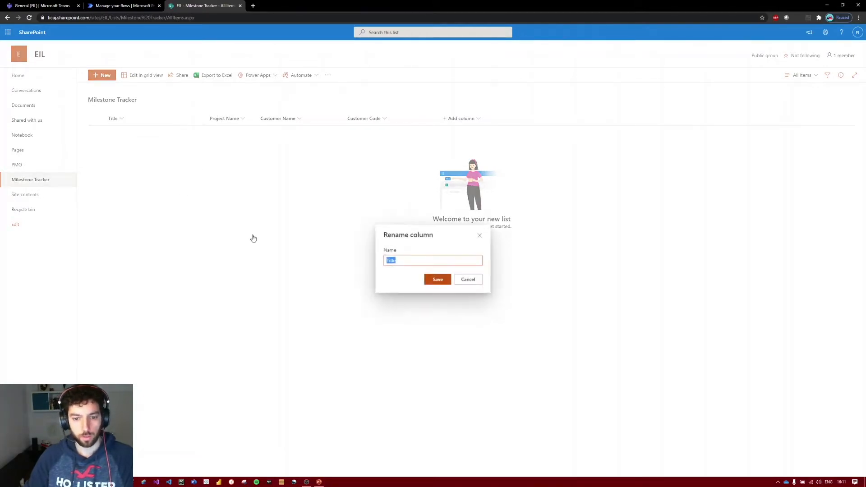
left_click(319, 481)
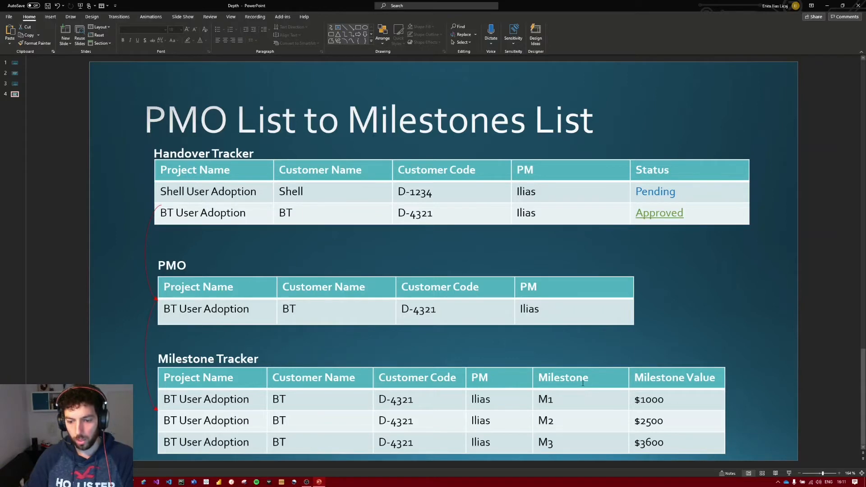
left_click_drag(520, 3, 865, 134)
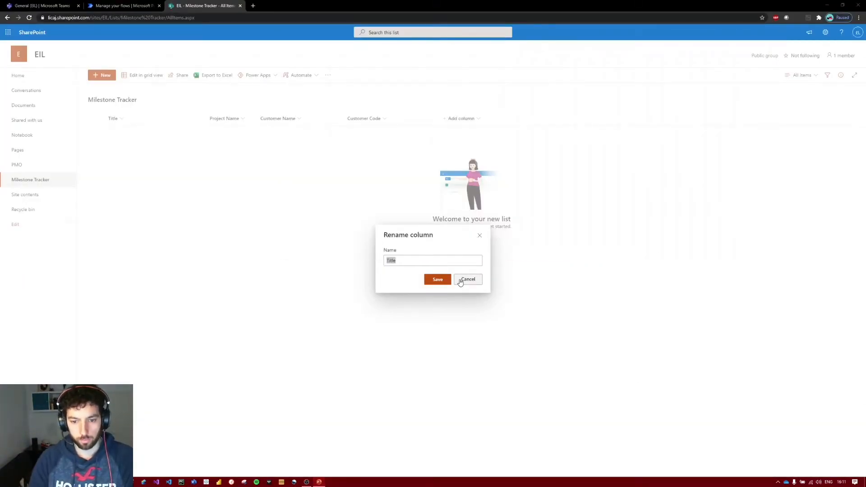
left_click(464, 260)
double_click(465, 261)
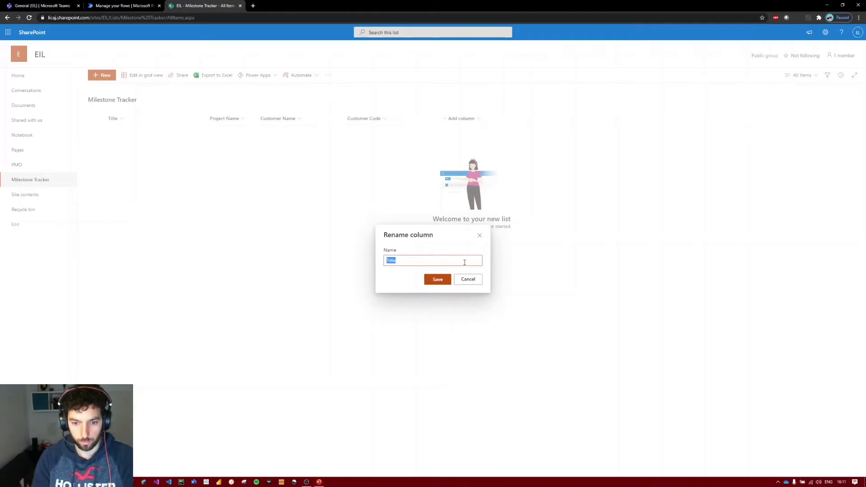
type("Milestone")
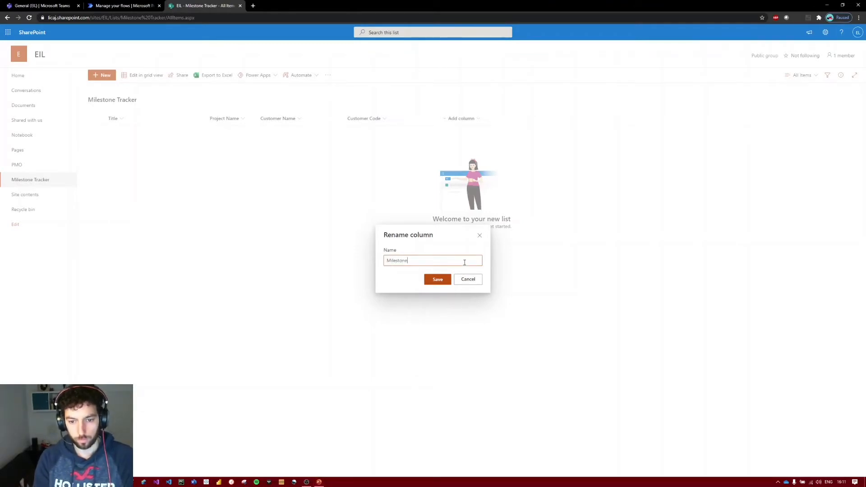
key("Return")
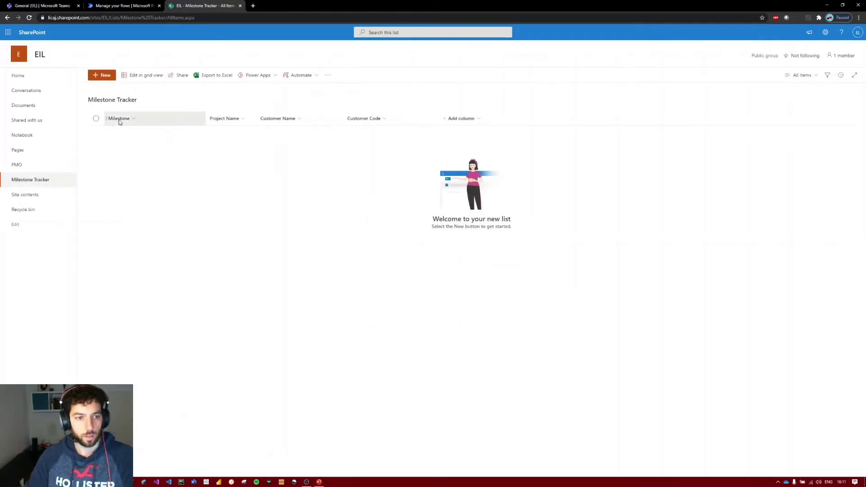
mouse_move(119, 121)
left_mouse_down()
mouse_move(453, 123)
mouse_move(434, 121)
left_mouse_up()
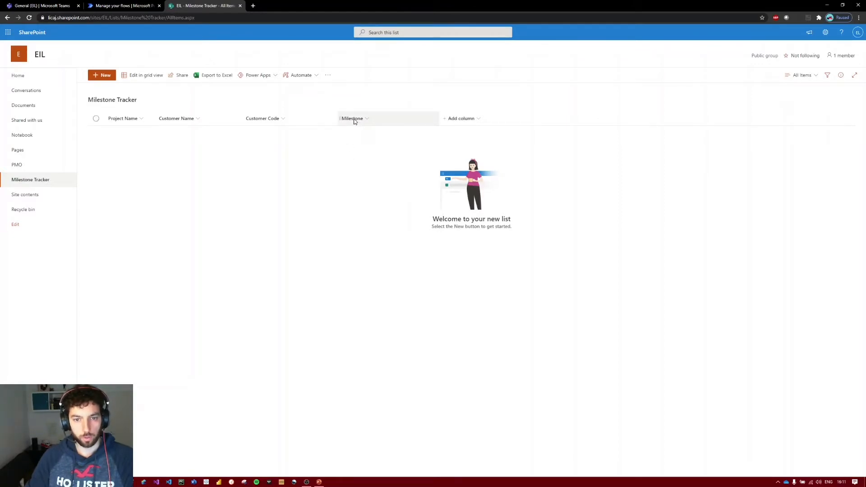
Add a Currency column named Milestone Value to the Milestone Tracker list.
left_click(460, 118)
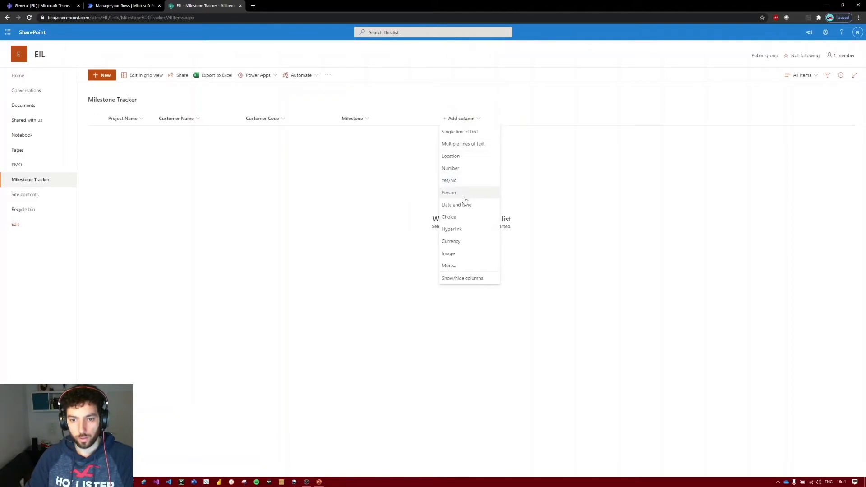
left_click(457, 241)
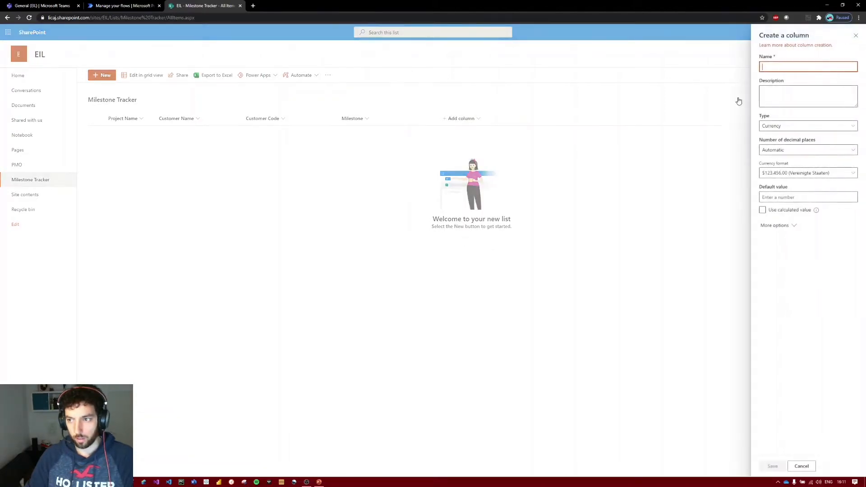
type("Mil")
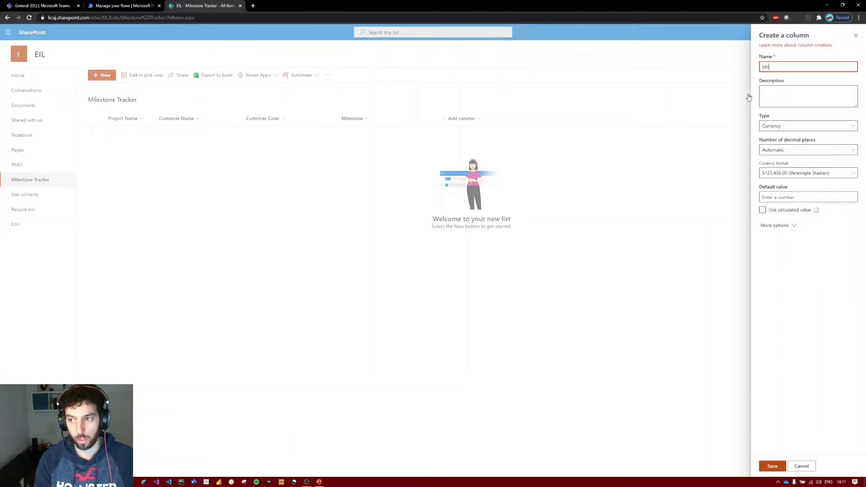
type("estone Value")
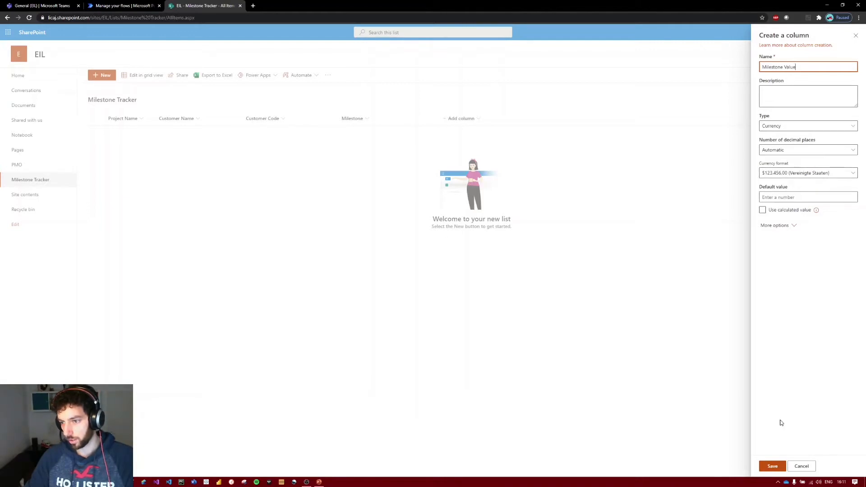
left_click(772, 466)
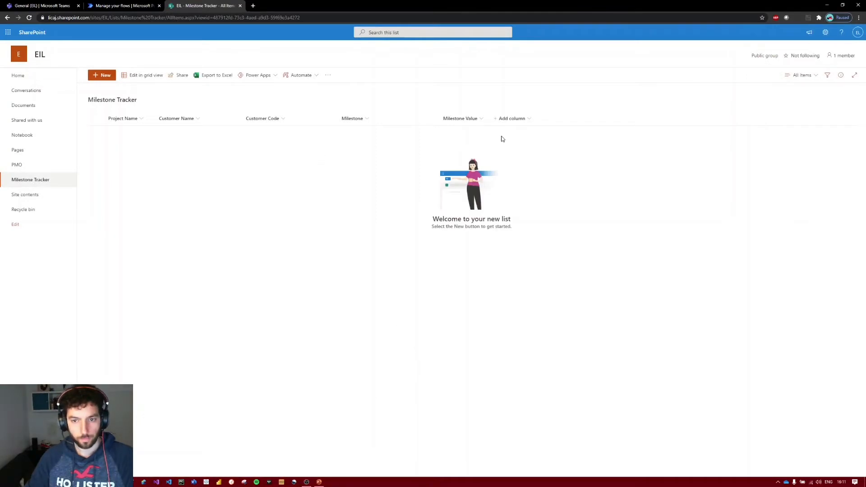
Add a Person column named PM and move it between Customer Code and Milestone.
left_click(523, 125)
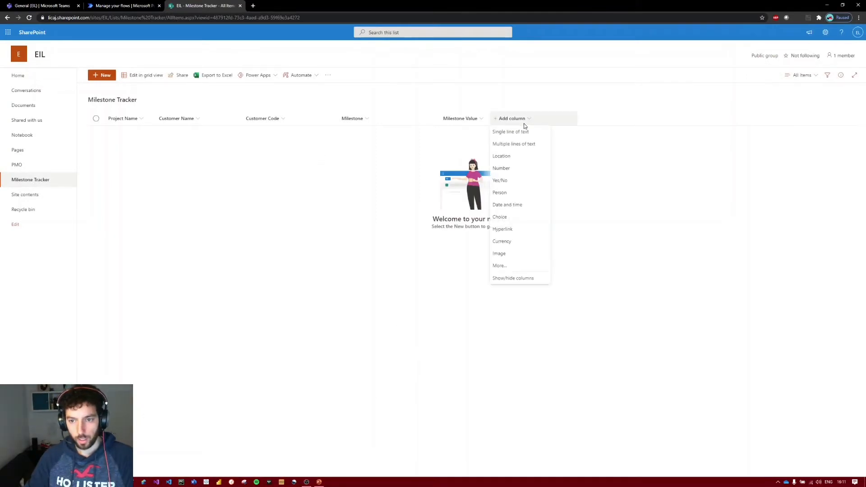
left_click(514, 193)
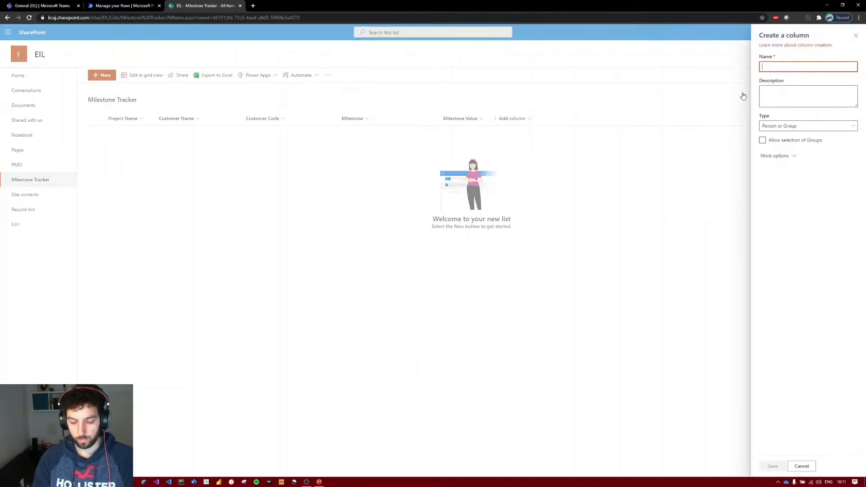
type("PM")
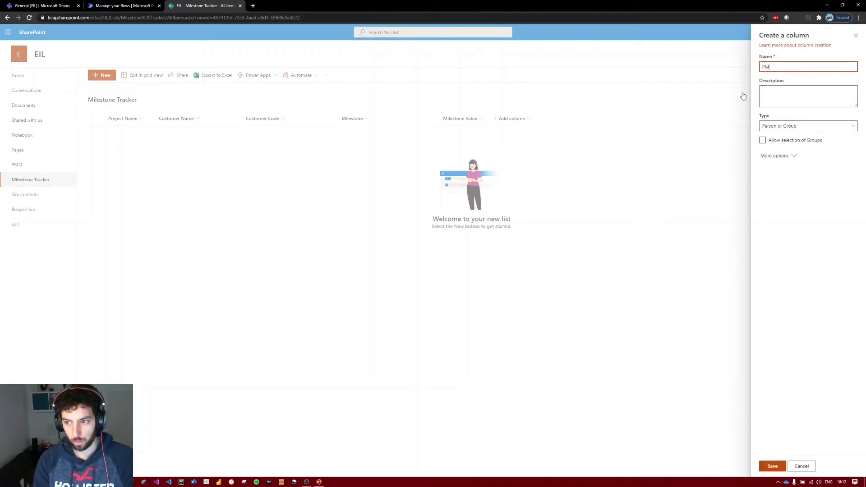
left_click(772, 466)
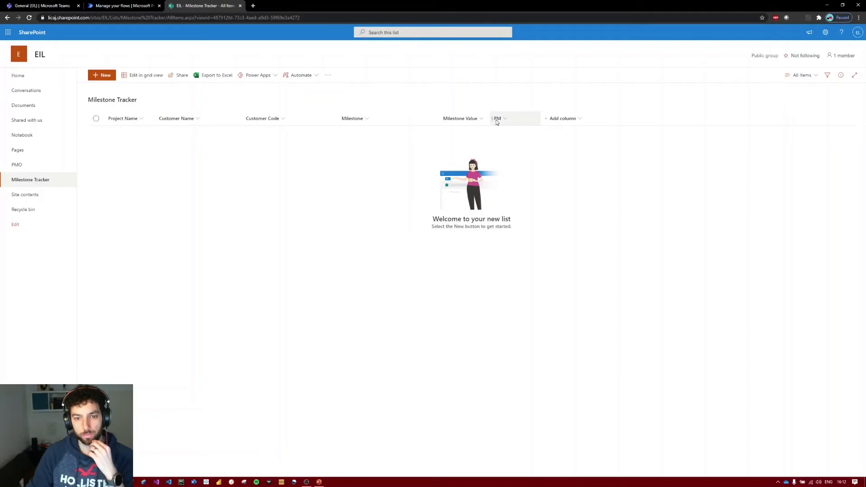
left_click_drag(498, 122, 332, 117)
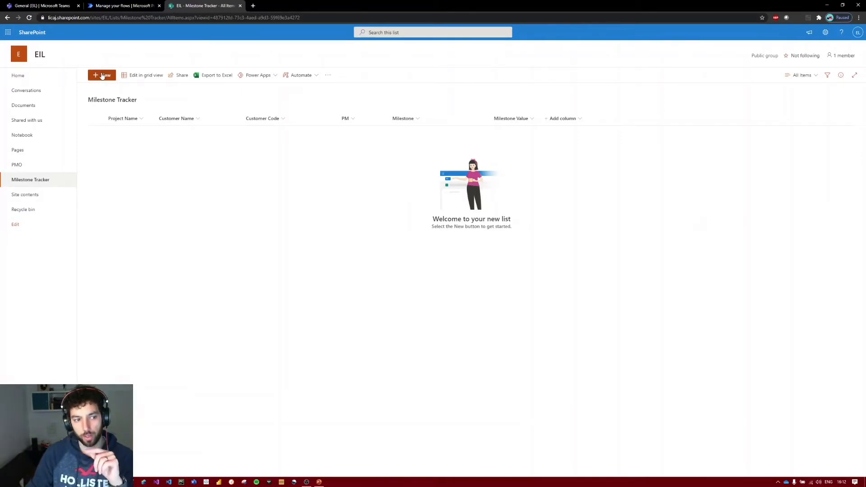
Start a new list item for project Samsung User Adoption with milestone M1 and a milestone value of 1000.
left_click(102, 76)
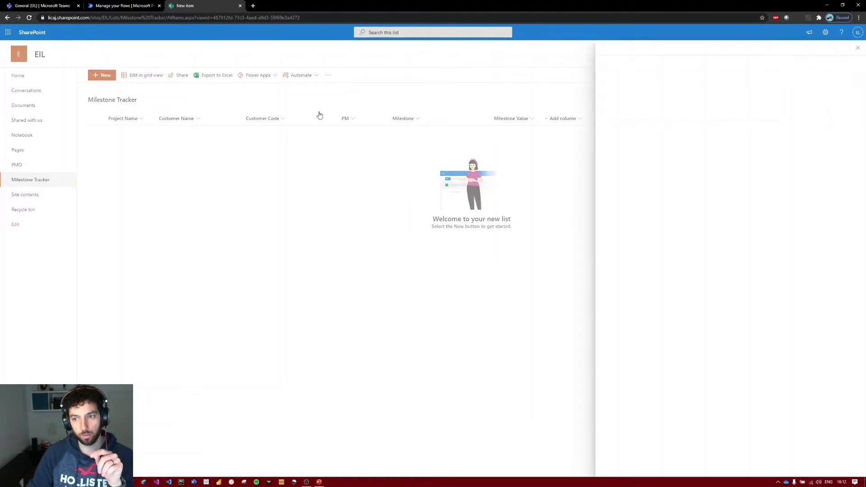
left_click(639, 117)
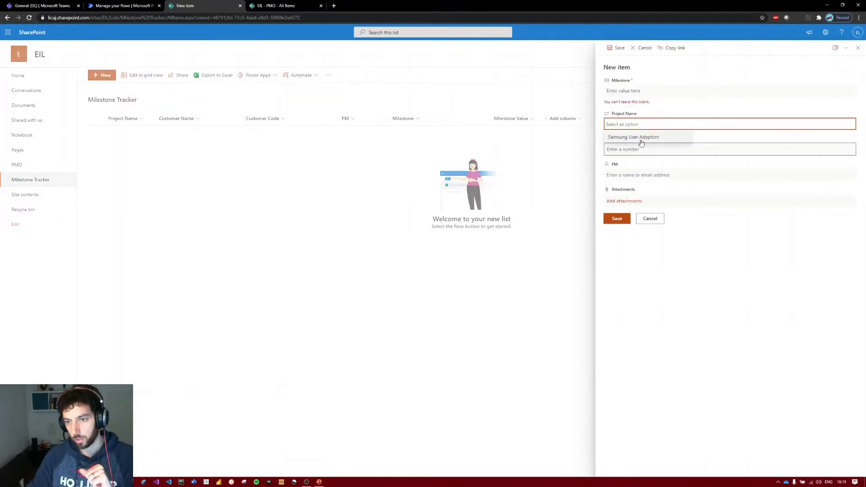
left_click(630, 140)
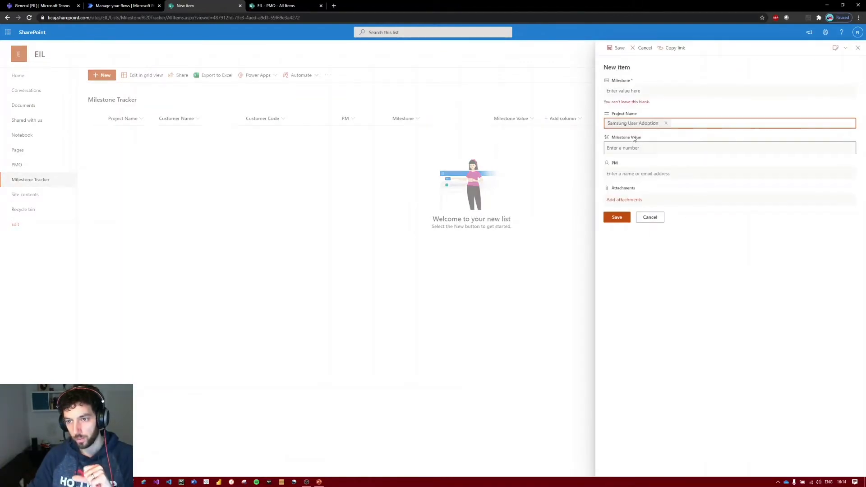
left_click(630, 91)
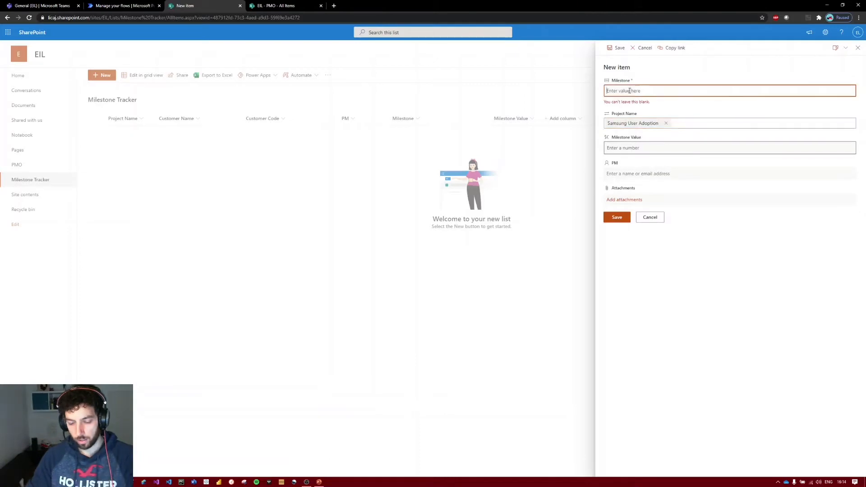
type("M1")
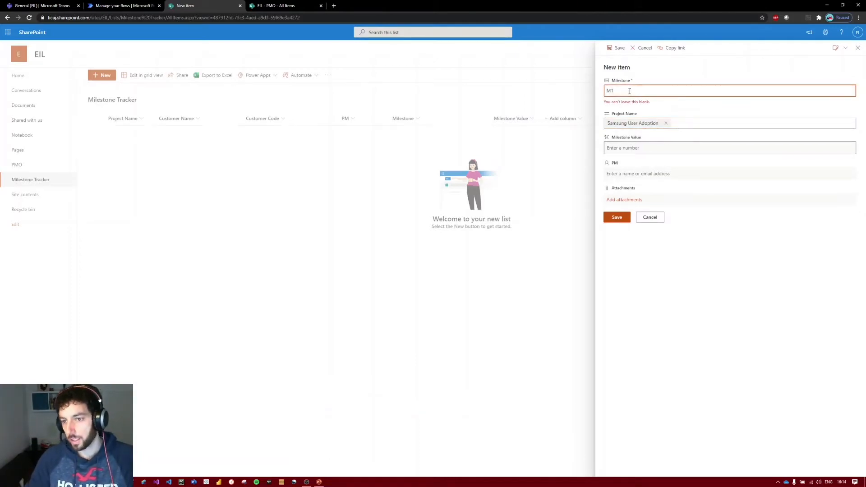
left_click(630, 148)
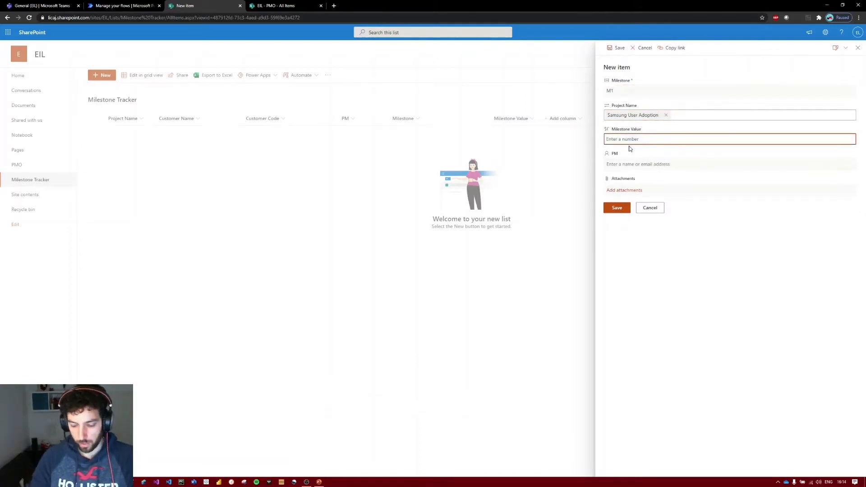
type("1000")
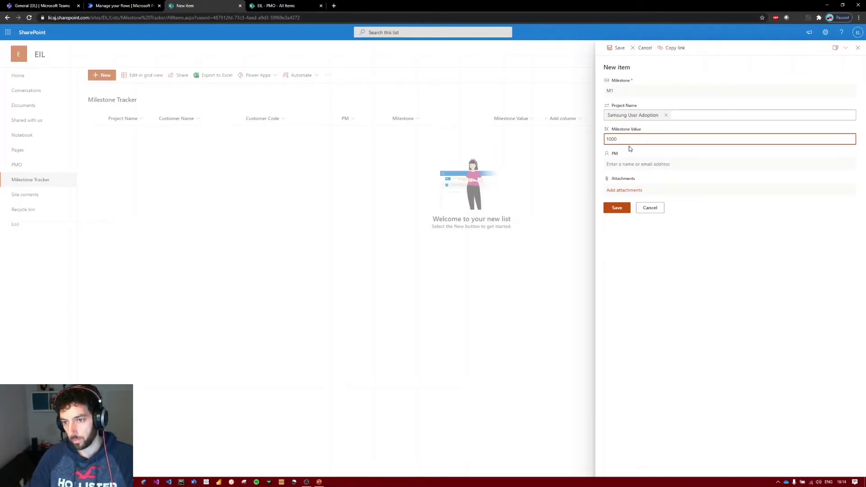
Fill in the M1 item's PM with the project manager's name, check it against the PMO list, and save the item.
left_click(634, 165)
type("ilias")
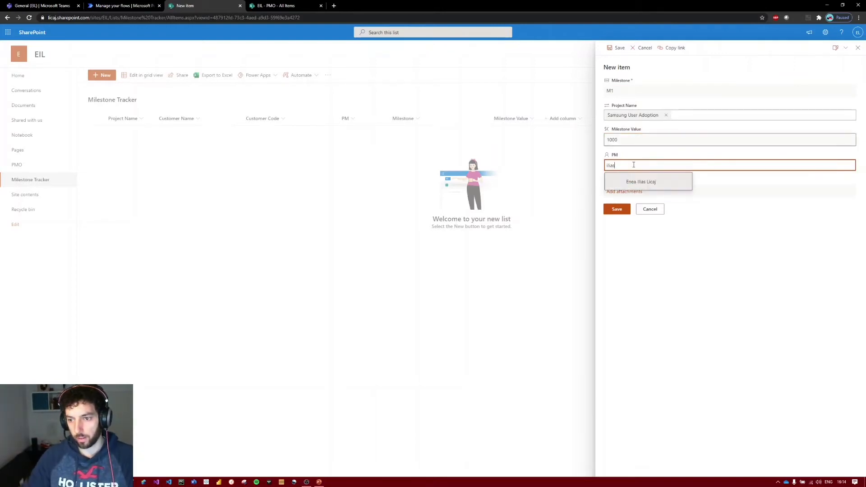
left_click(641, 182)
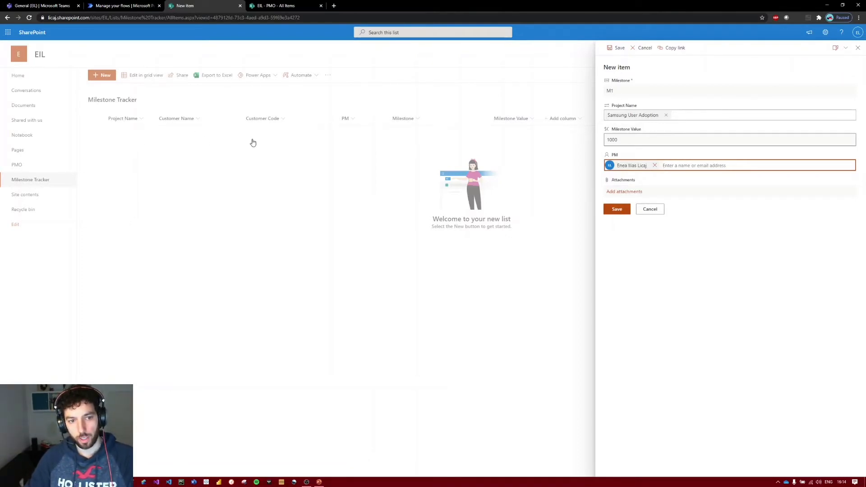
left_click(276, 5)
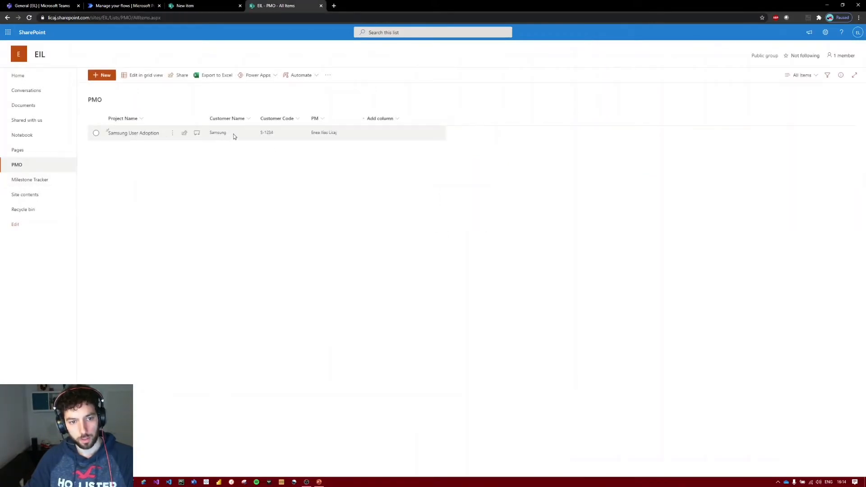
left_click(193, 5)
left_click(614, 211)
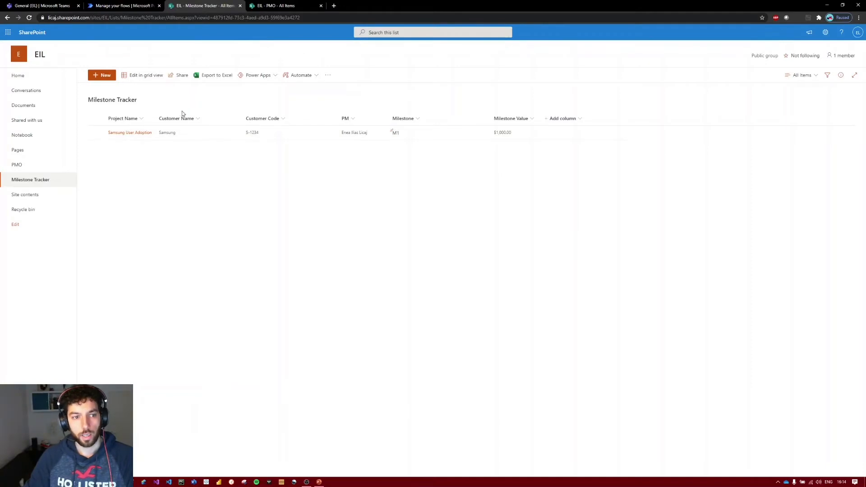
Add an item for Samsung User Adoption with milestone M2, a milestone value of 2000 and the same project manager as PM.
left_click(102, 76)
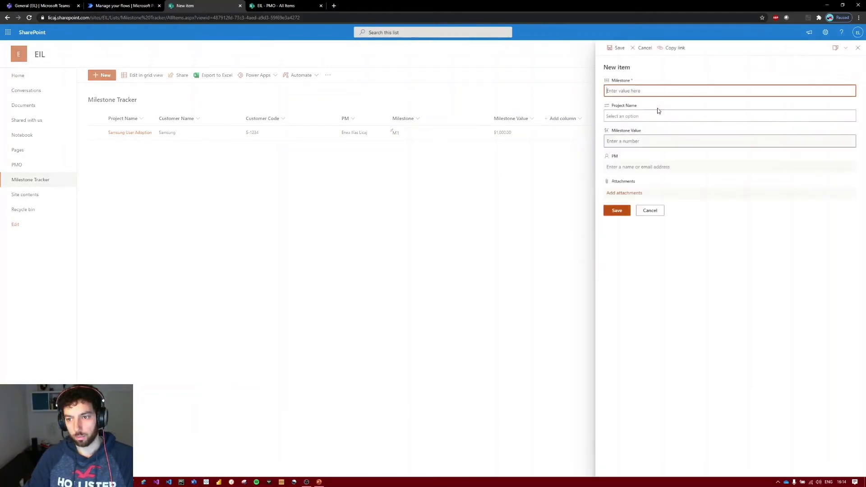
left_click(658, 110)
left_click(648, 138)
left_click(632, 89)
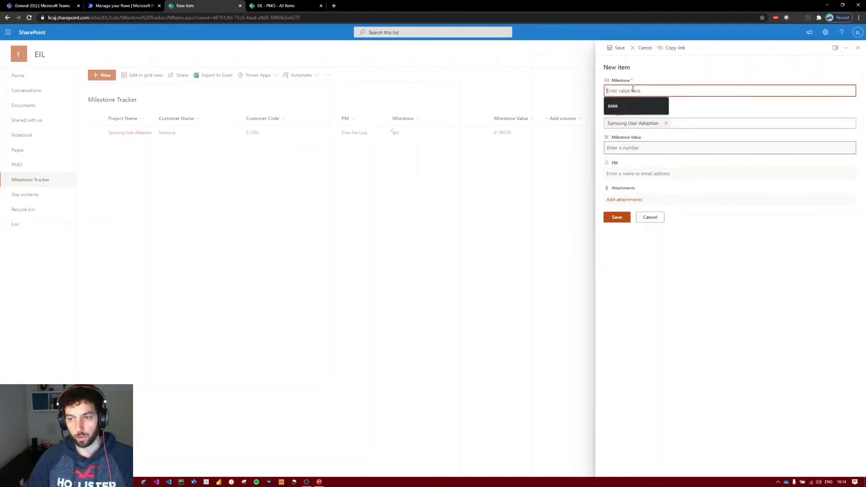
type("M2")
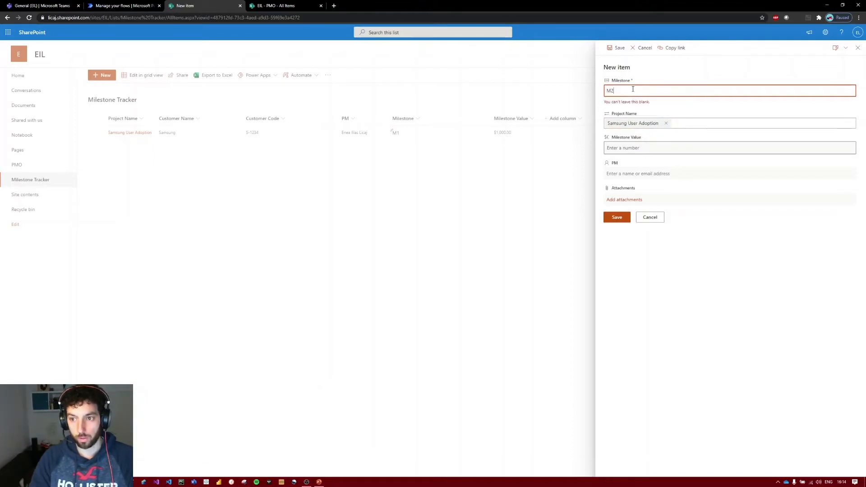
left_click(649, 153)
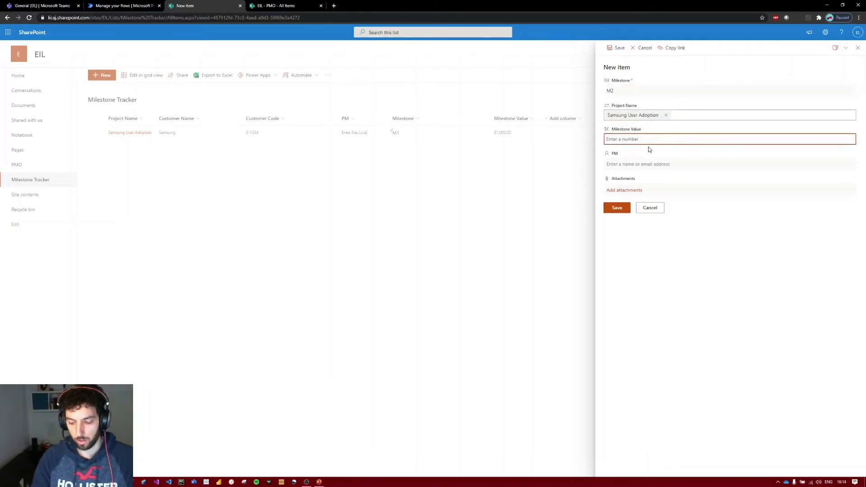
type("2000")
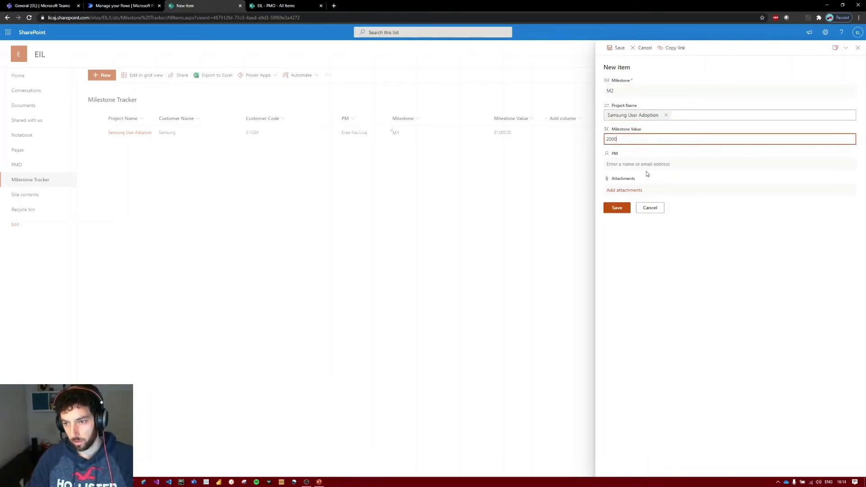
left_click(648, 165)
type("ilias")
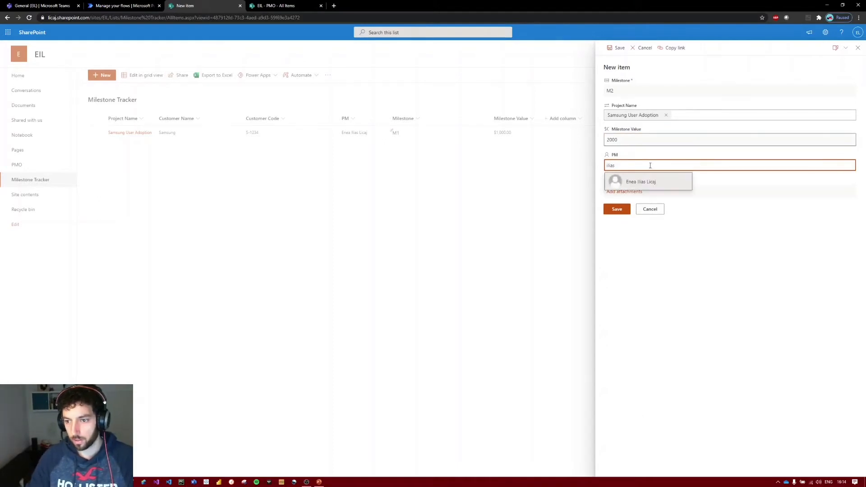
left_click(639, 180)
left_click(616, 212)
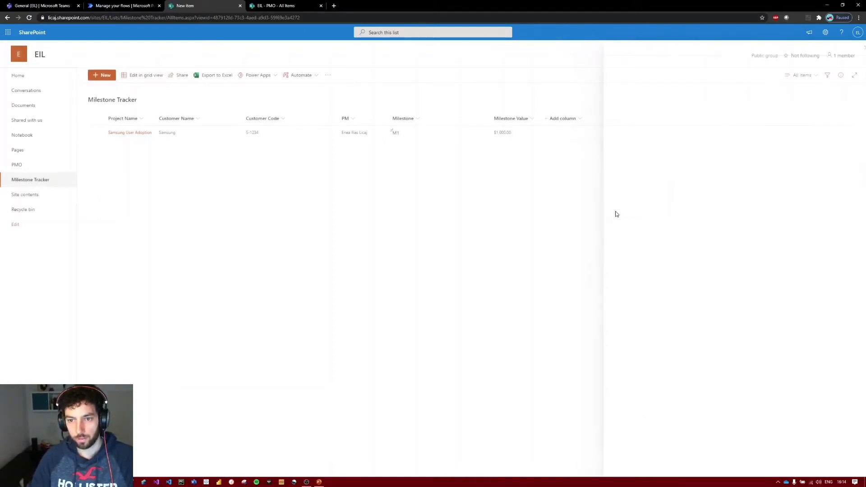
Add an item for Samsung User Adoption with milestone M3, a milestone value of 3500 and the same project manager as PM.
left_click(106, 81)
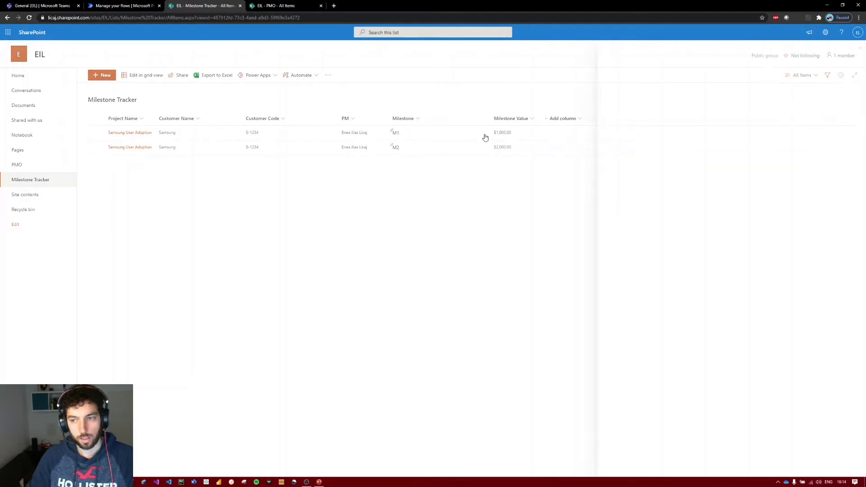
type("M3")
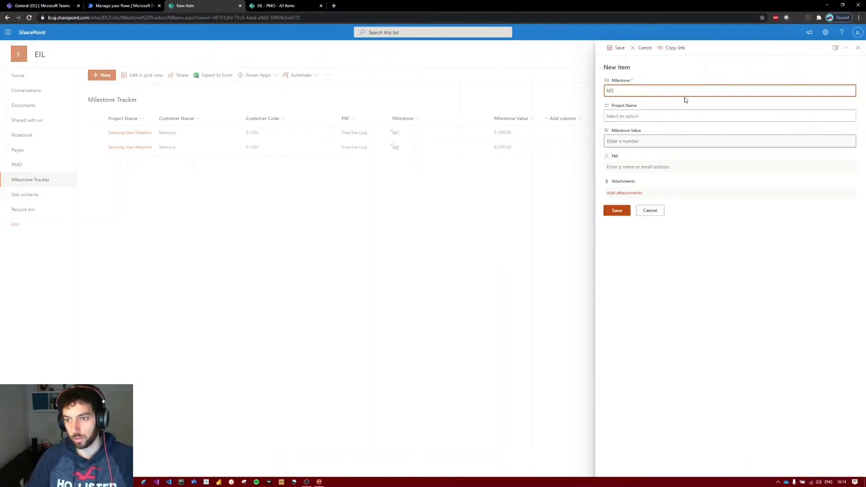
left_click(696, 117)
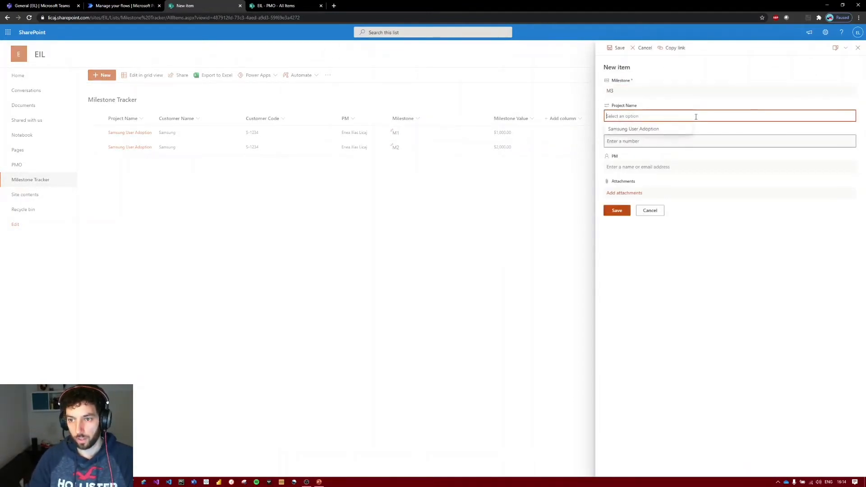
key("Down")
key("Return")
key("Tab")
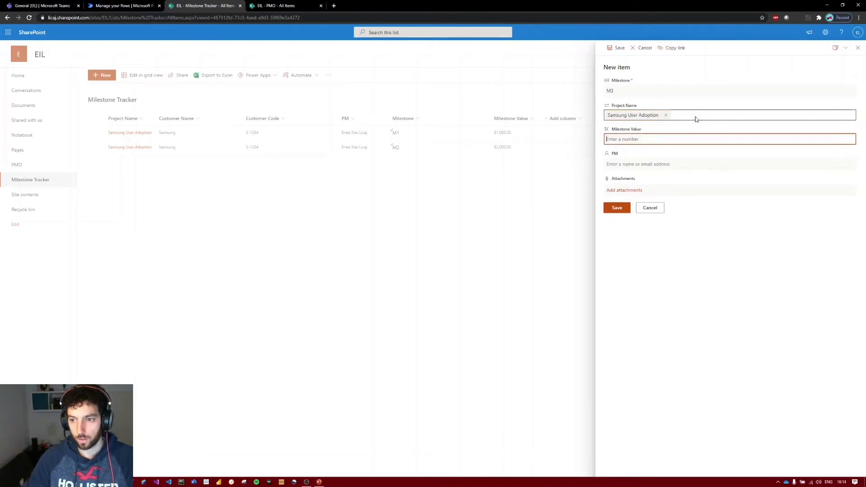
type("3500")
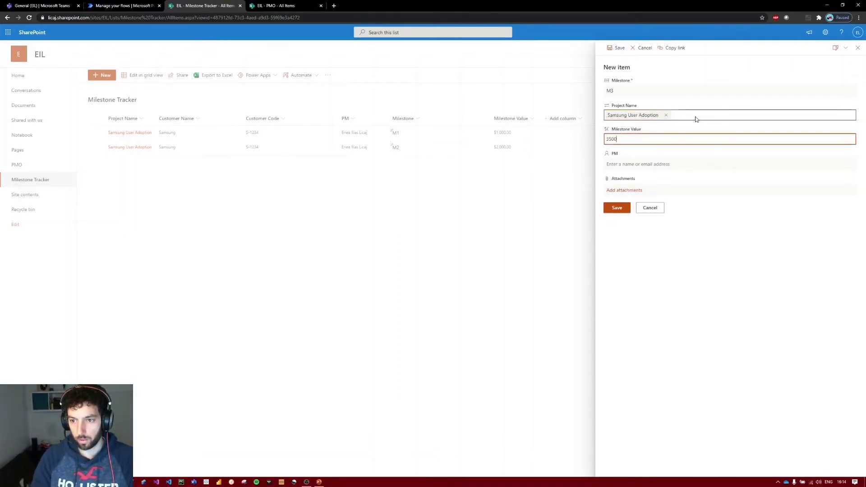
key("Tab")
type("ene")
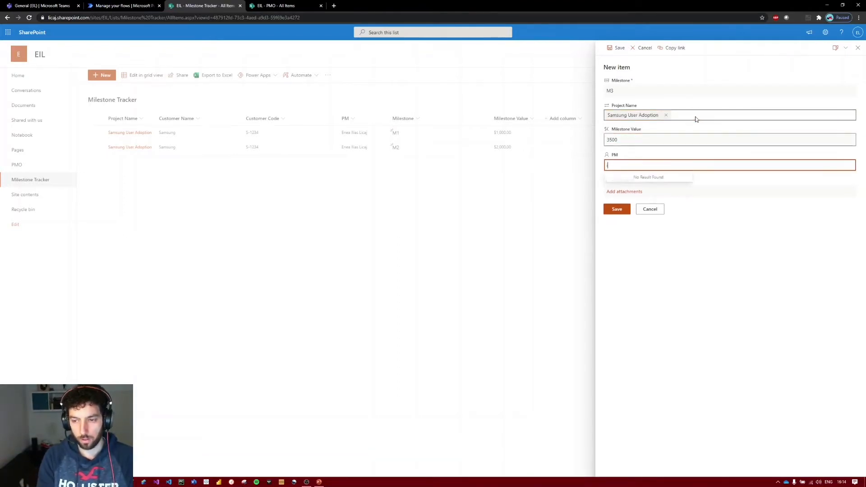
key("Return")
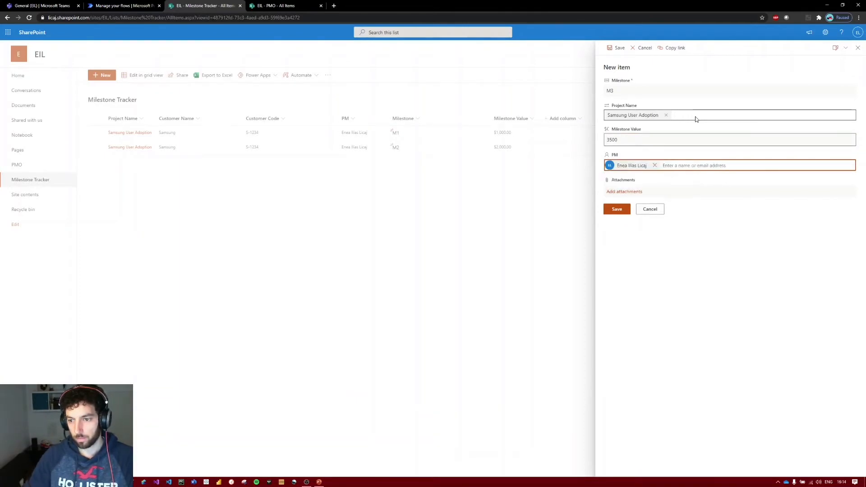
left_click(617, 209)
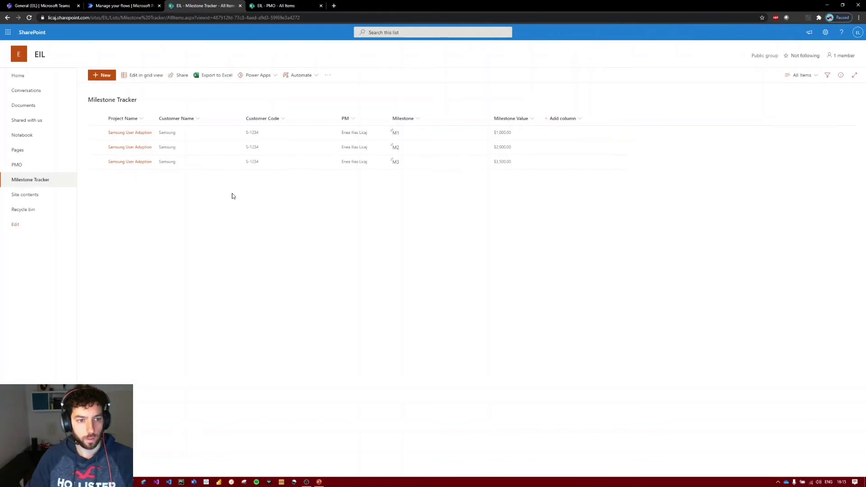
Group the list by Project Name, then collapse and re-expand the Samsung User Adoption group.
left_click(142, 120)
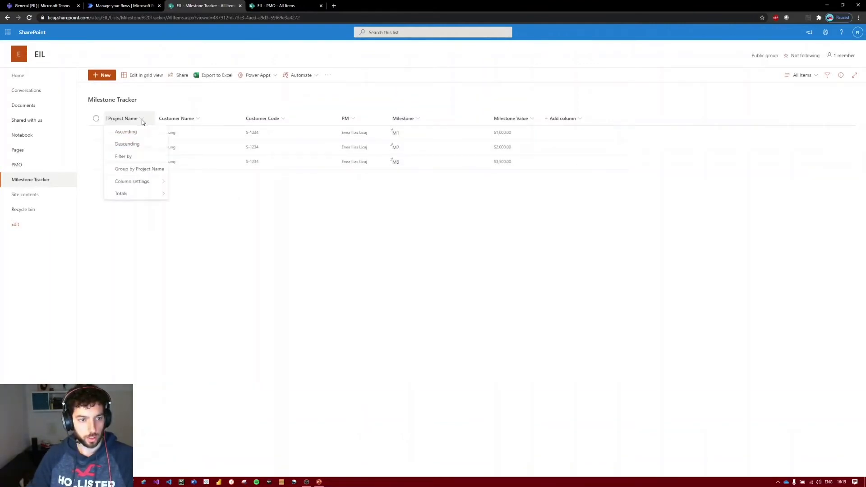
left_click(153, 169)
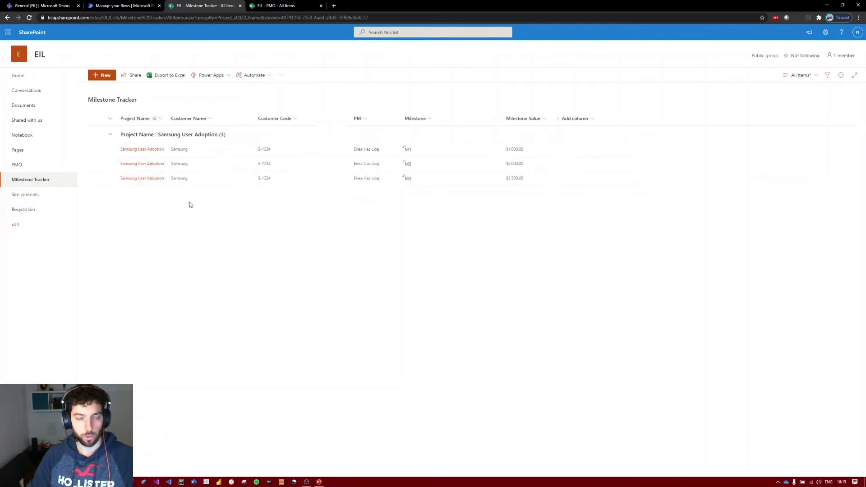
left_click(110, 135)
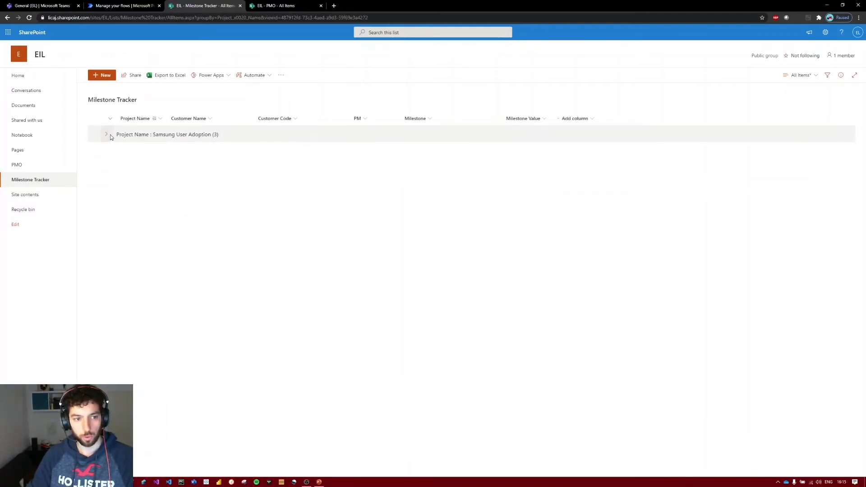
left_click(111, 135)
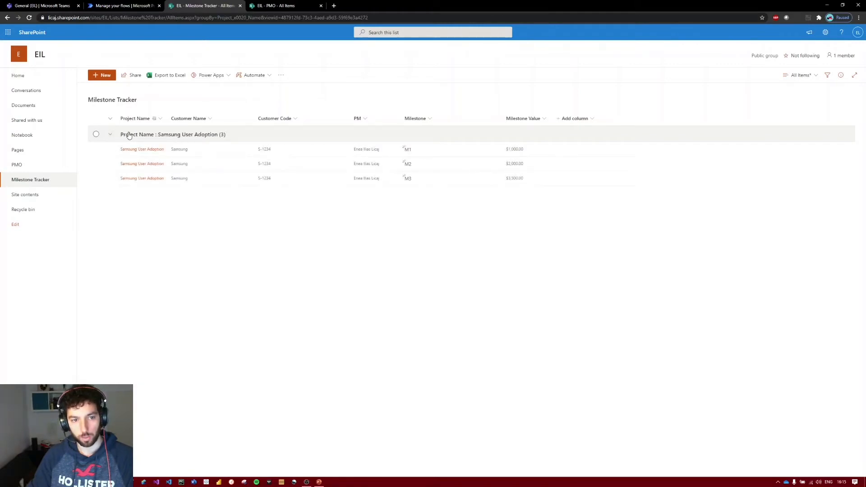
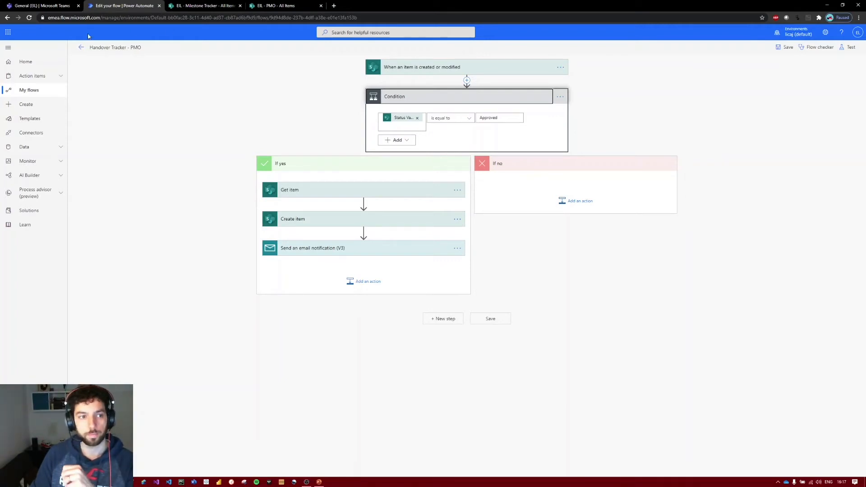
Leave the Handover Tracker - PMO flow and start building a new automated cloud flow.
left_click(77, 48)
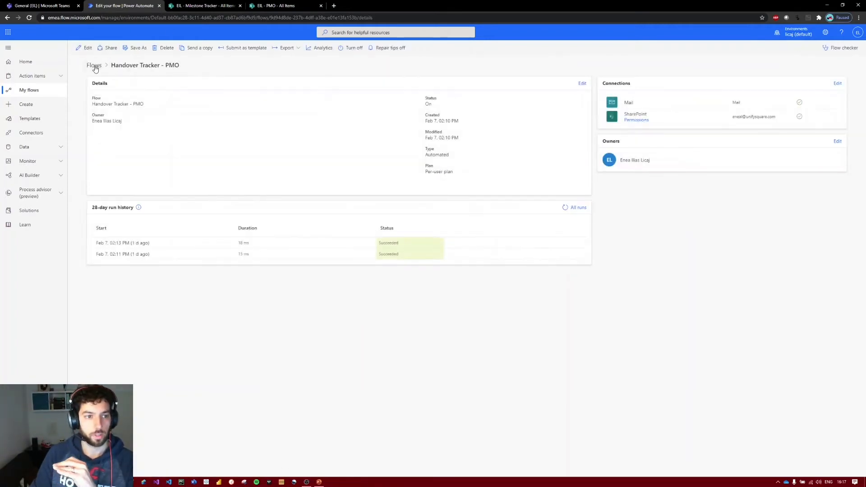
left_click(94, 65)
left_click(110, 50)
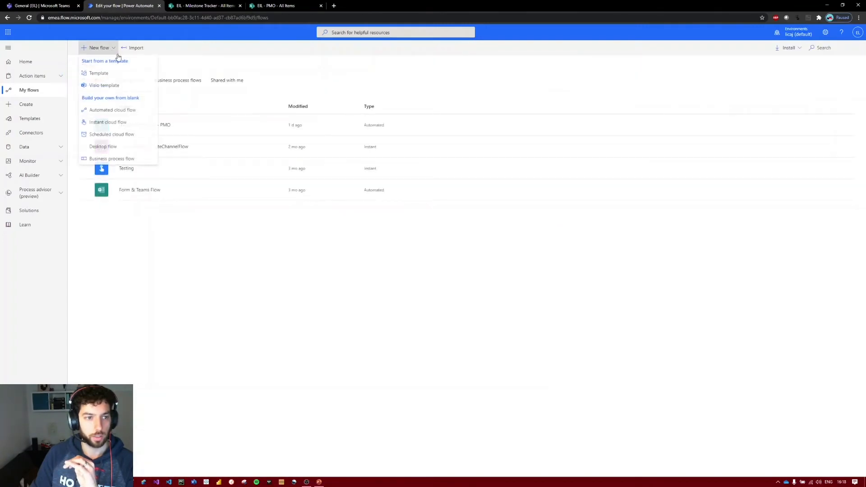
left_click(113, 110)
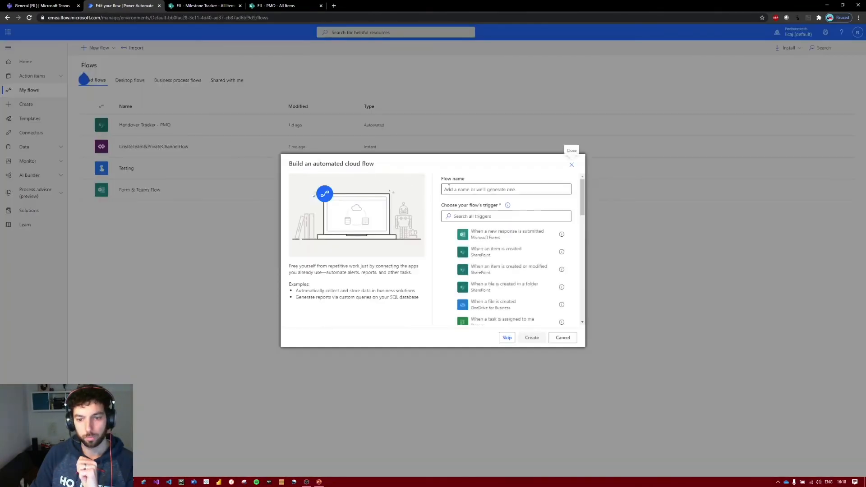
Name the flow PMO - Milestone Tracker and create it with the SharePoint trigger When an item is created.
type("P")
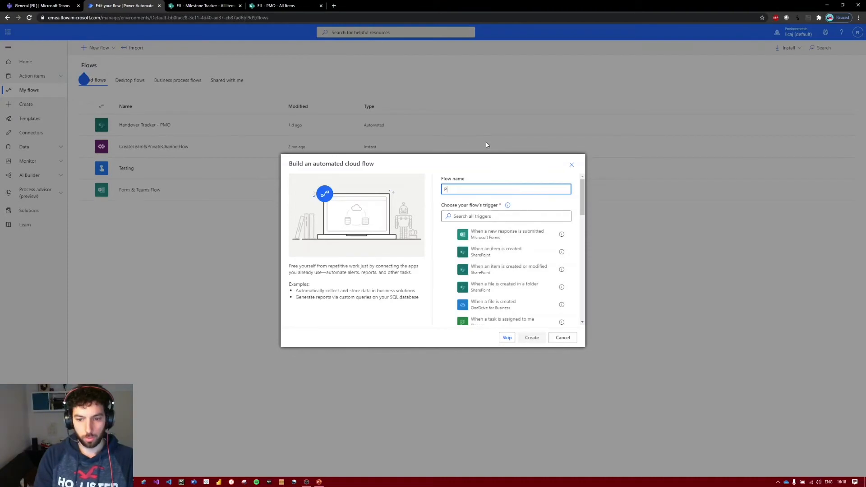
type("MO t")
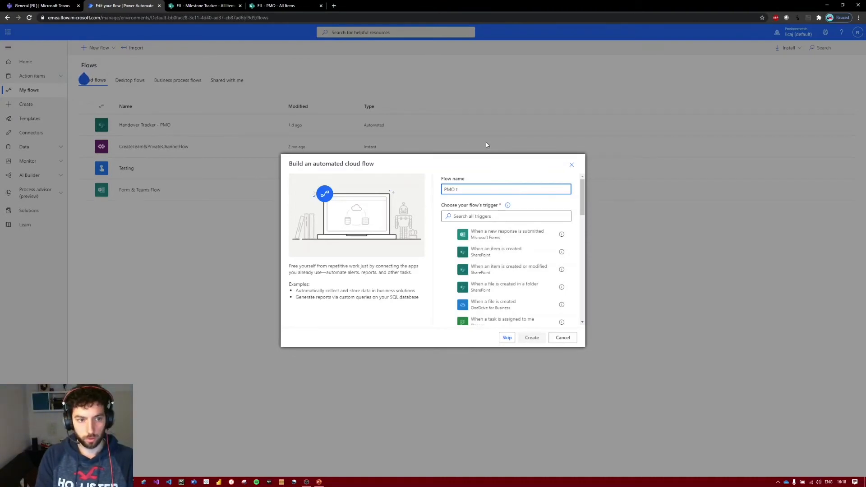
key("BackSpace")
type("- ")
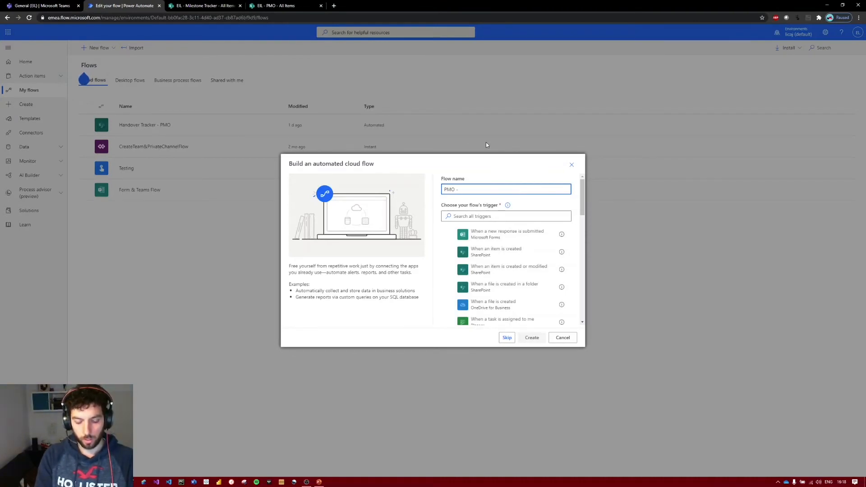
type("Milesto")
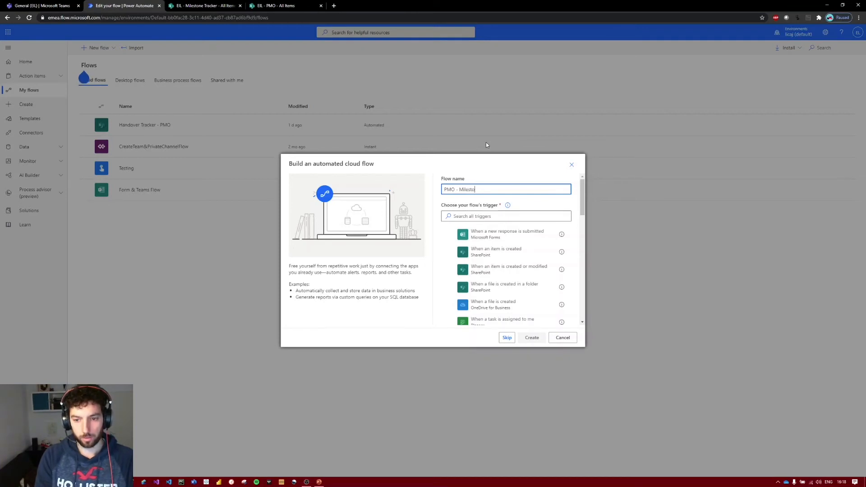
type("ne Tracker")
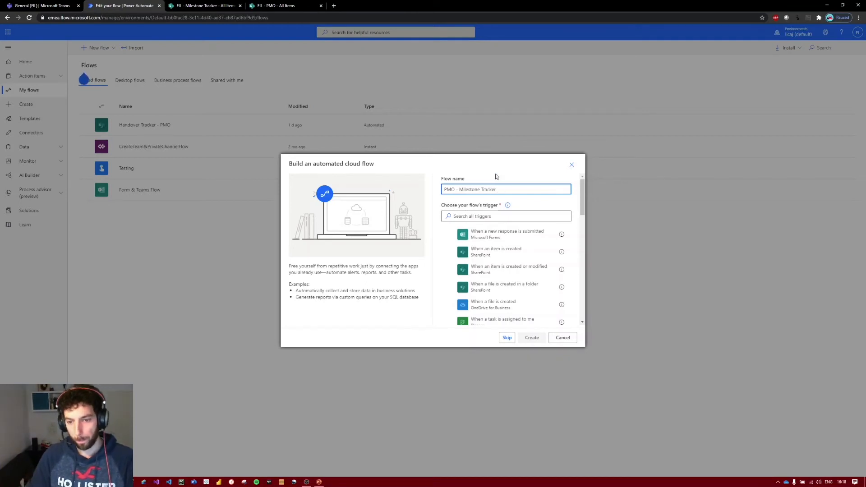
left_click(512, 218)
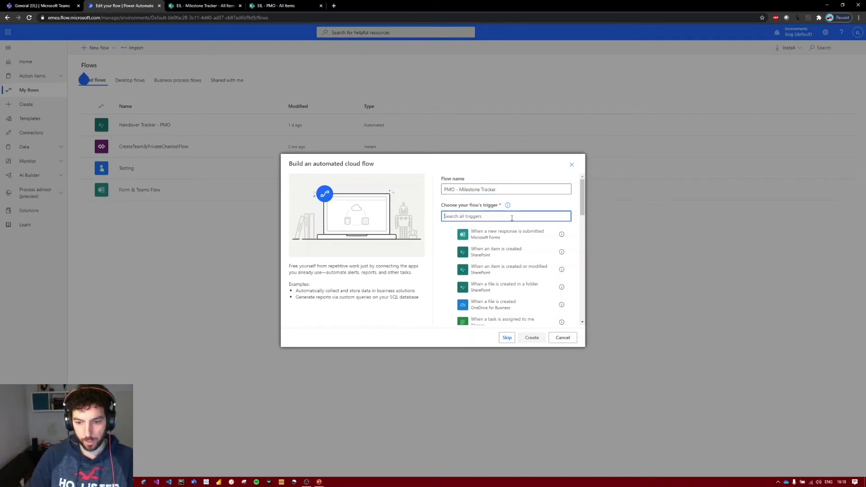
left_click(525, 258)
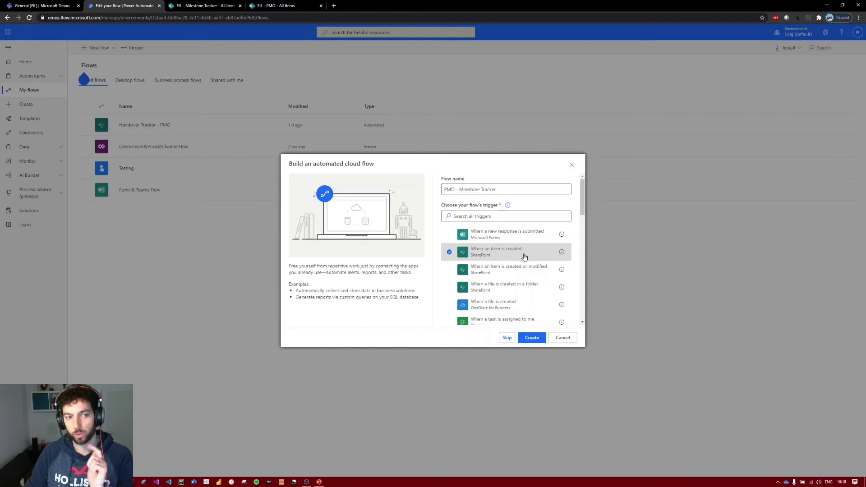
left_click(532, 338)
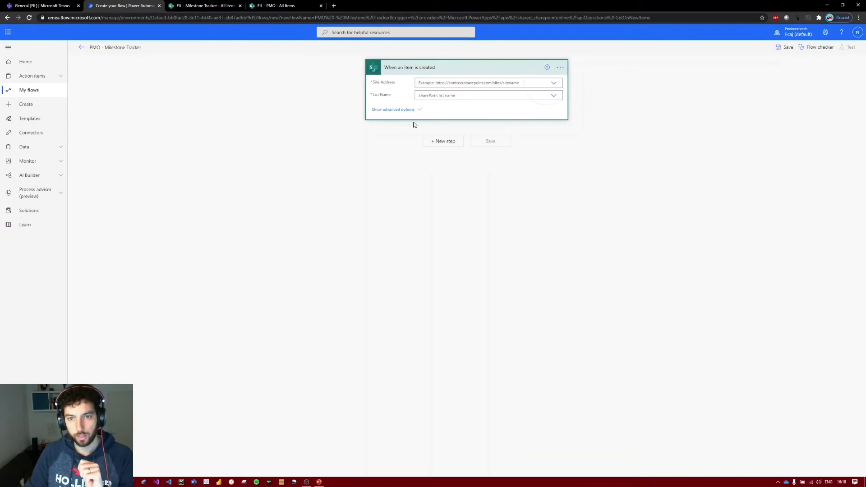
Point the trigger at the EIL site and the PMO list, and show its advanced options.
left_click(553, 82)
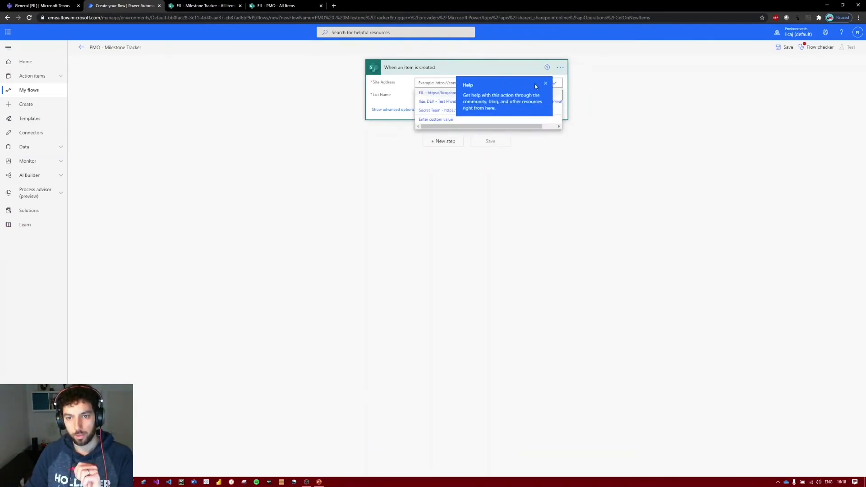
left_click(547, 84)
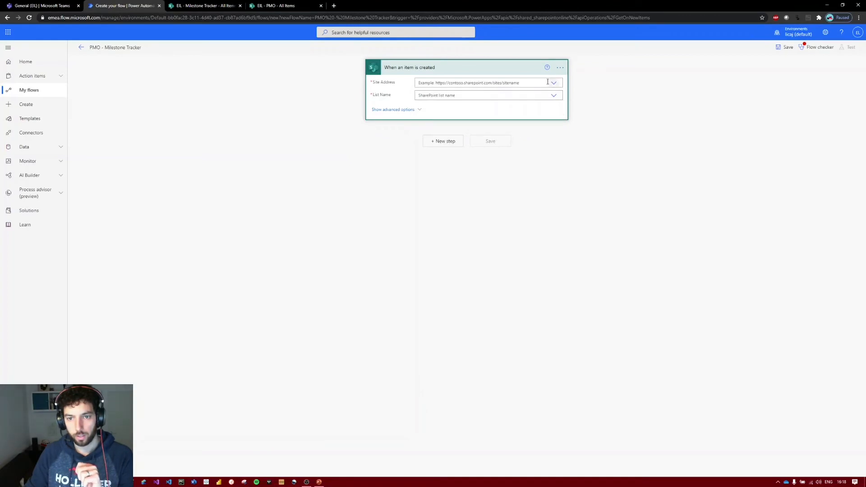
left_click(554, 82)
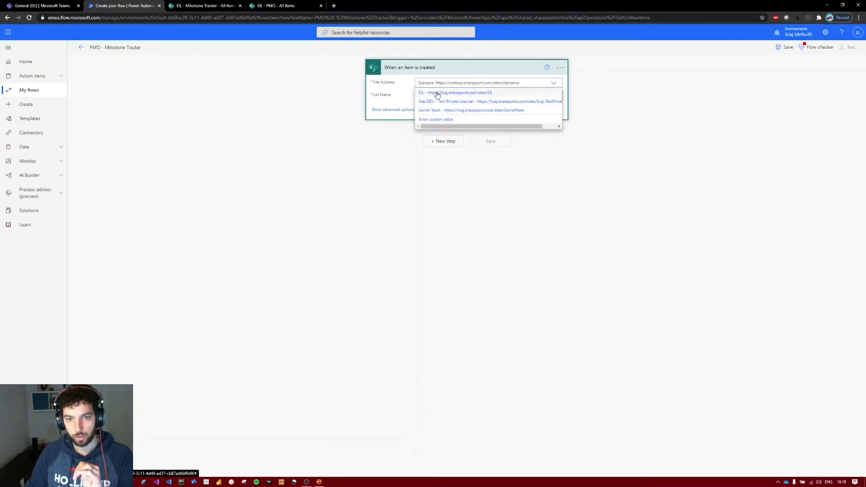
left_click(435, 93)
left_click(550, 97)
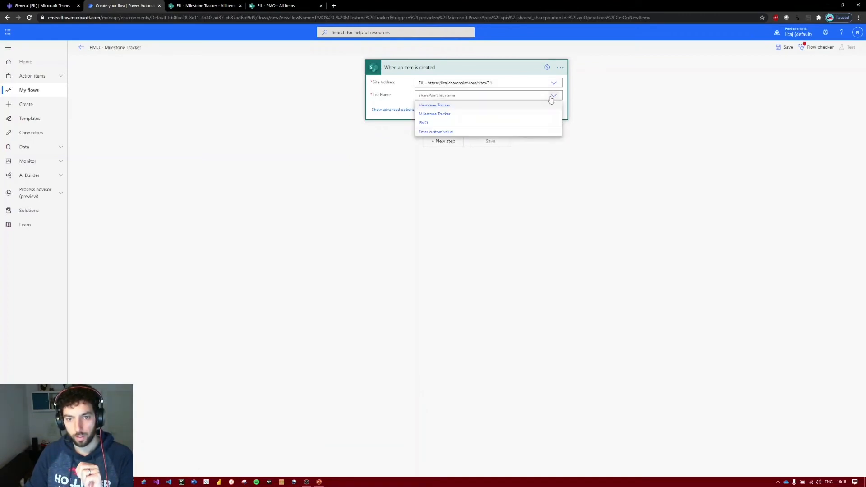
left_click(428, 123)
left_click(419, 110)
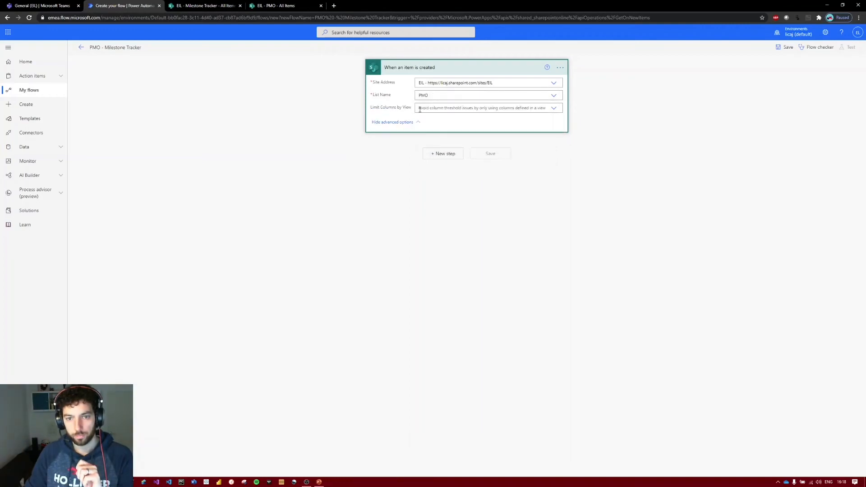
Add a SharePoint Get item action after the trigger.
left_click(450, 154)
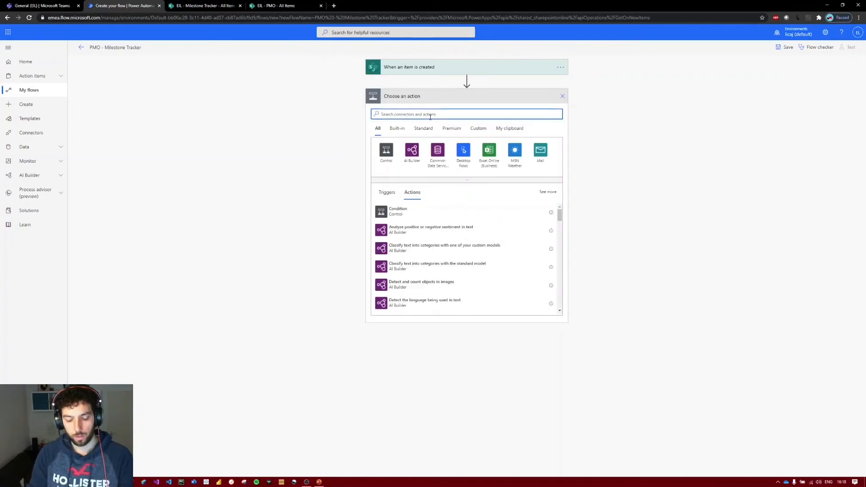
type("get ")
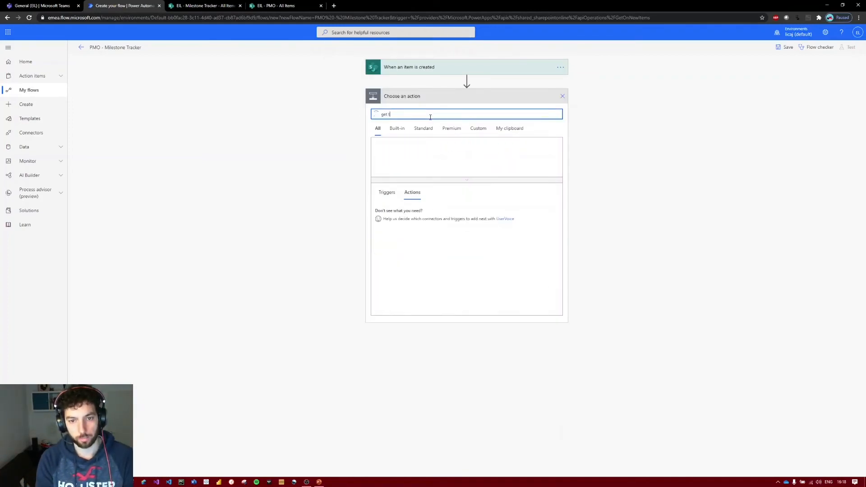
type("item")
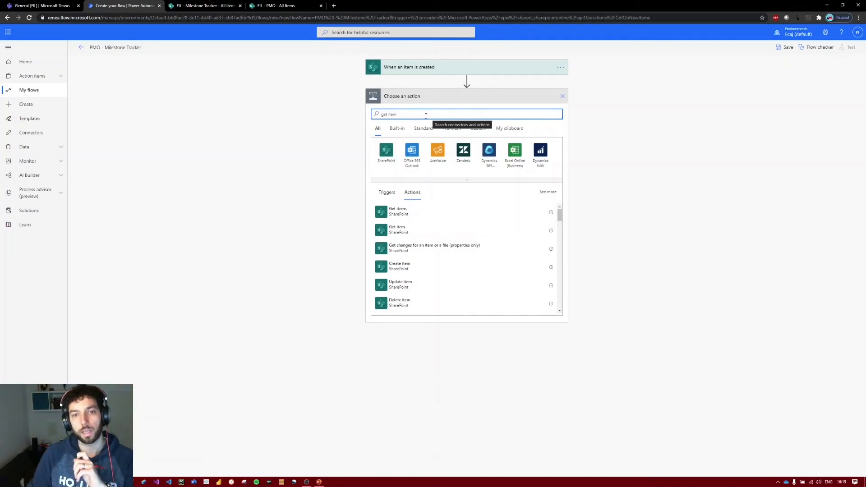
left_click(399, 229)
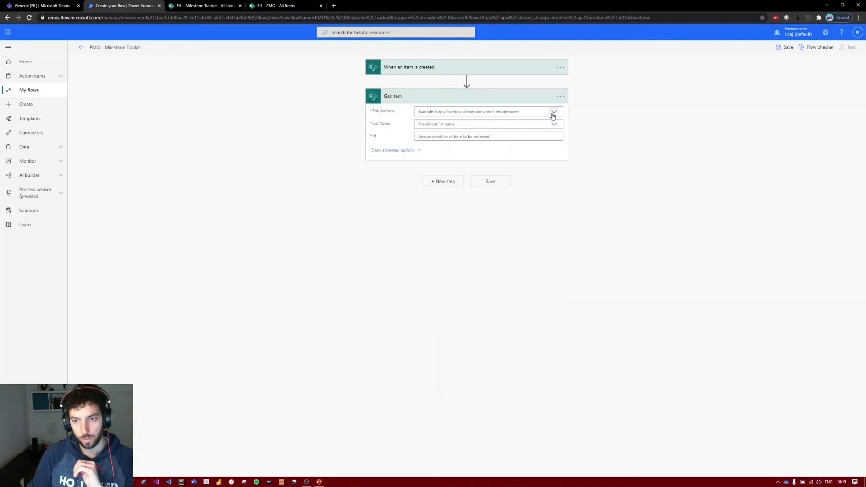
Configure Get item to use the EIL site, the PMO list and the trigger's ID as the item Id.
left_click(552, 113)
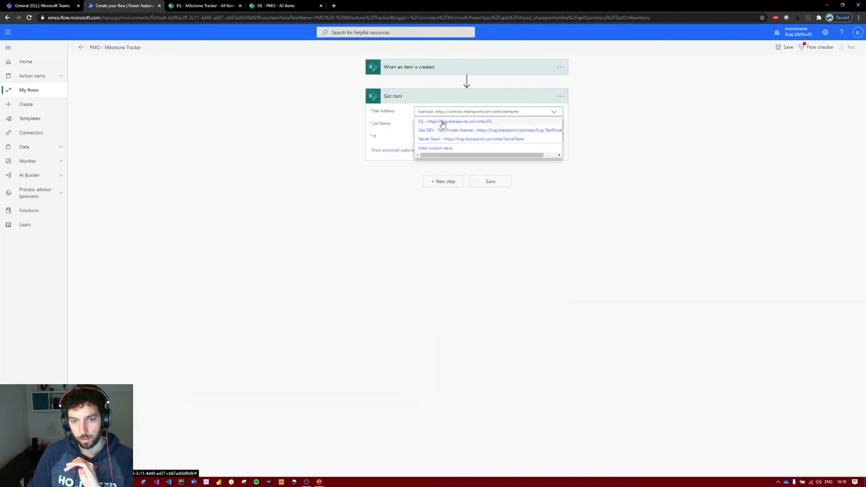
left_click(442, 122)
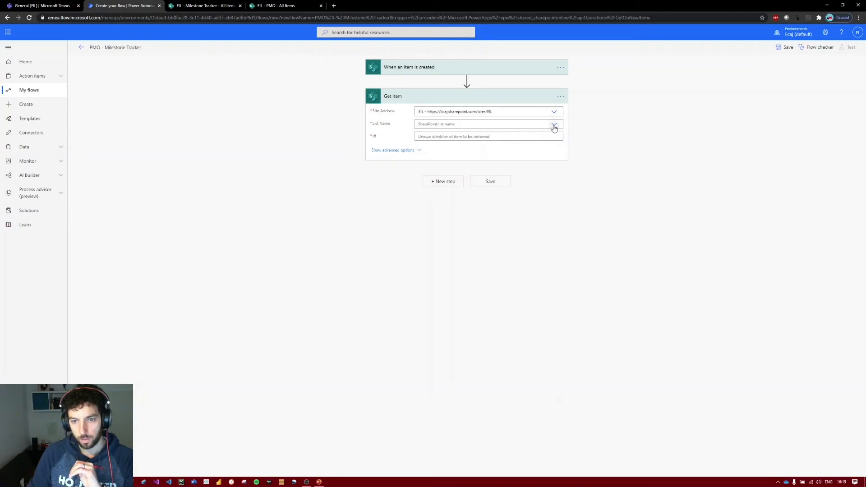
left_click(554, 125)
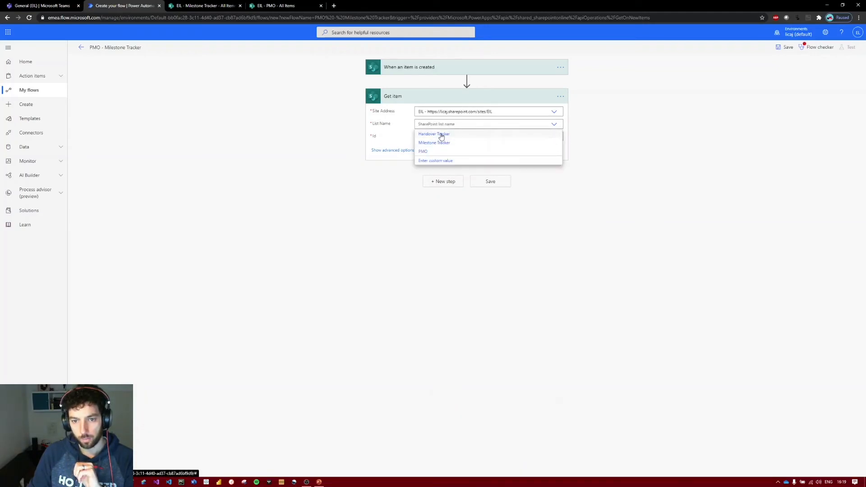
left_click(436, 152)
left_click(543, 138)
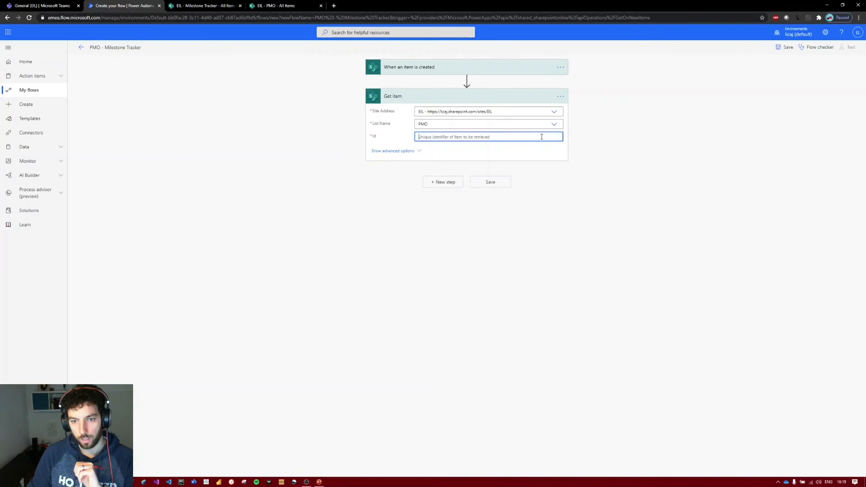
left_click(621, 224)
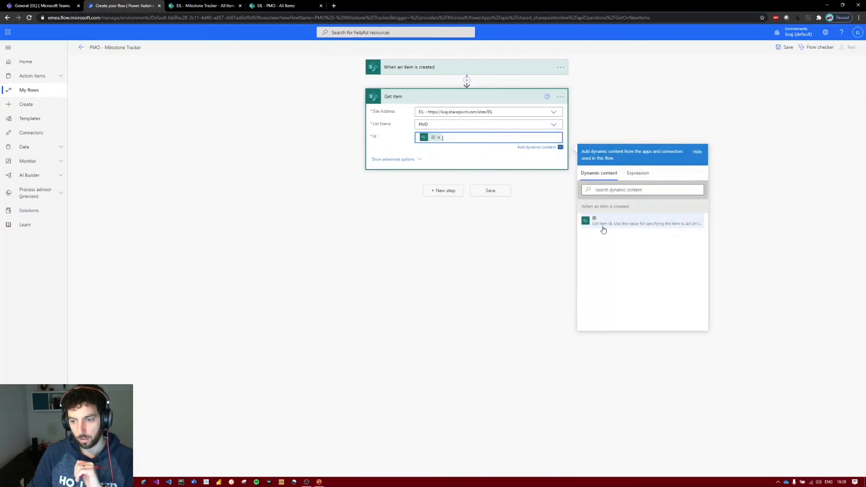
Add a SharePoint Create item action after Get item, using the EIL site and the Milestone Tracker list.
left_click(446, 191)
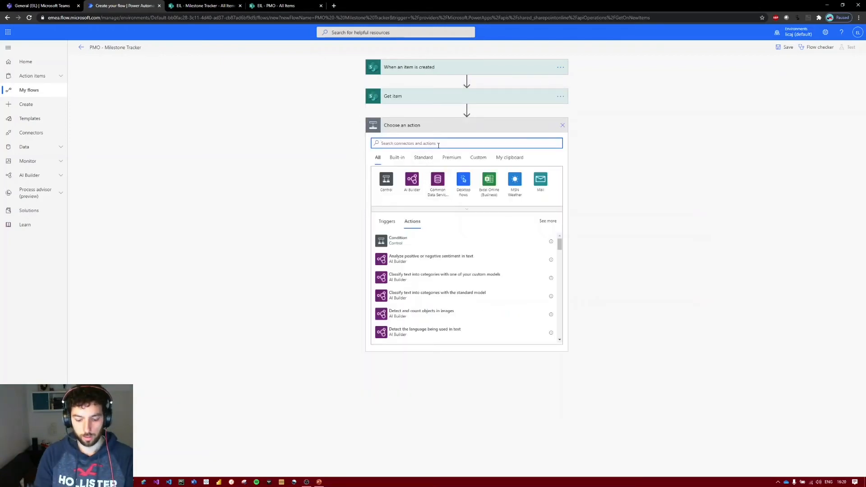
type("create item")
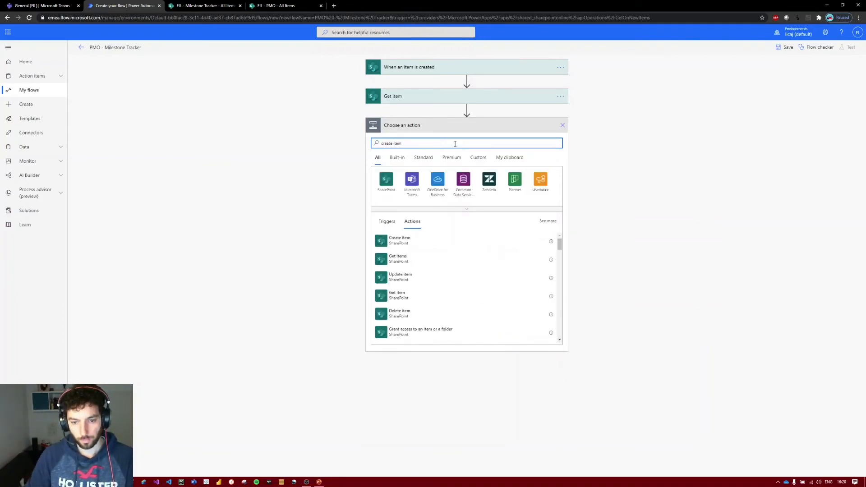
left_click(415, 243)
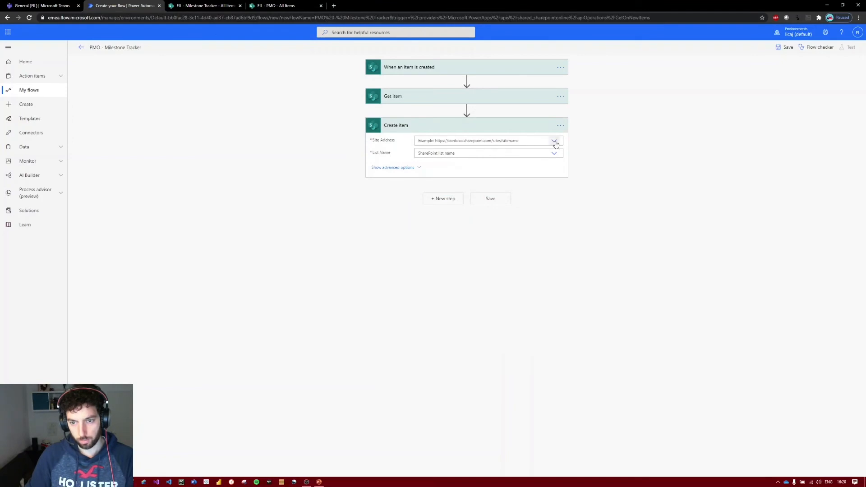
left_click(553, 141)
left_click(437, 154)
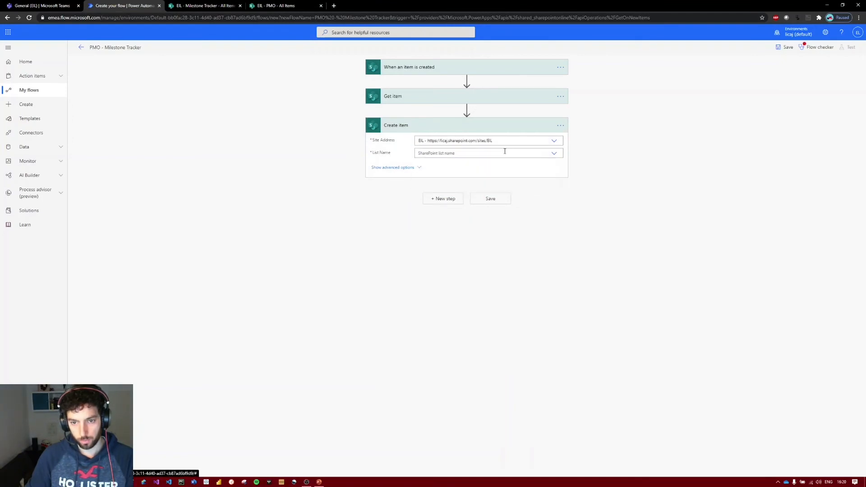
left_click(456, 155)
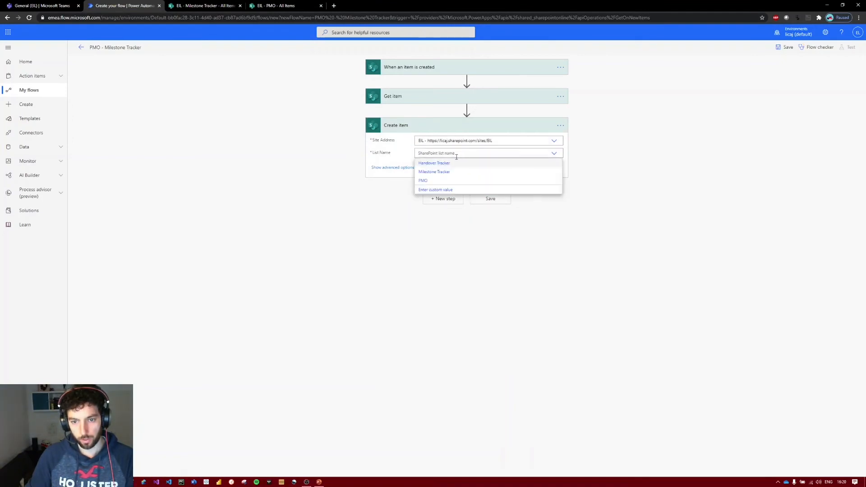
left_click(438, 173)
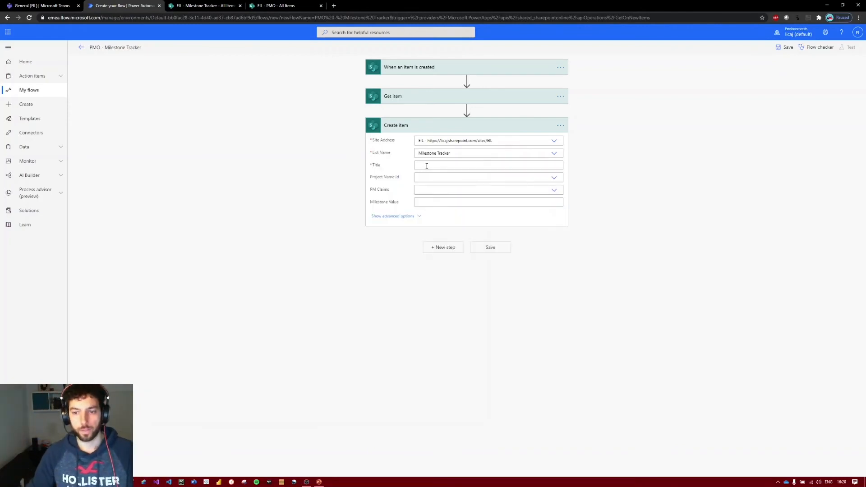
Set the Create item title to M1 and its Project Name Id to the custom value ID from Get item.
left_click(426, 166)
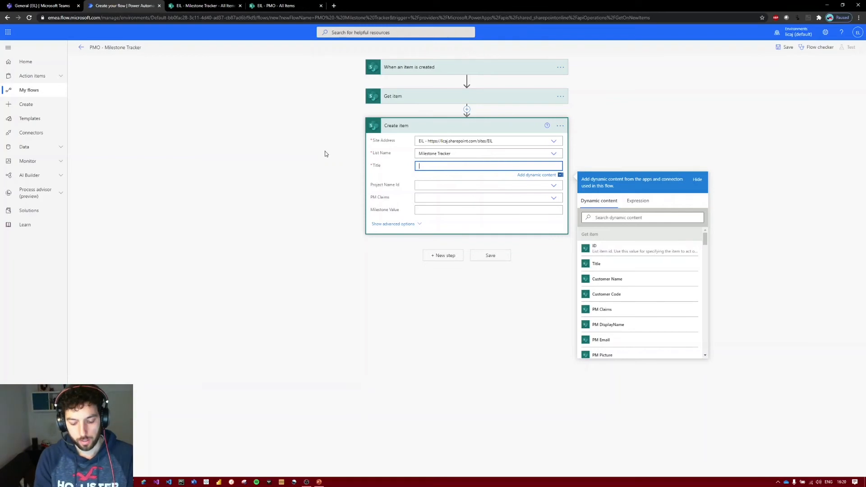
type("M1")
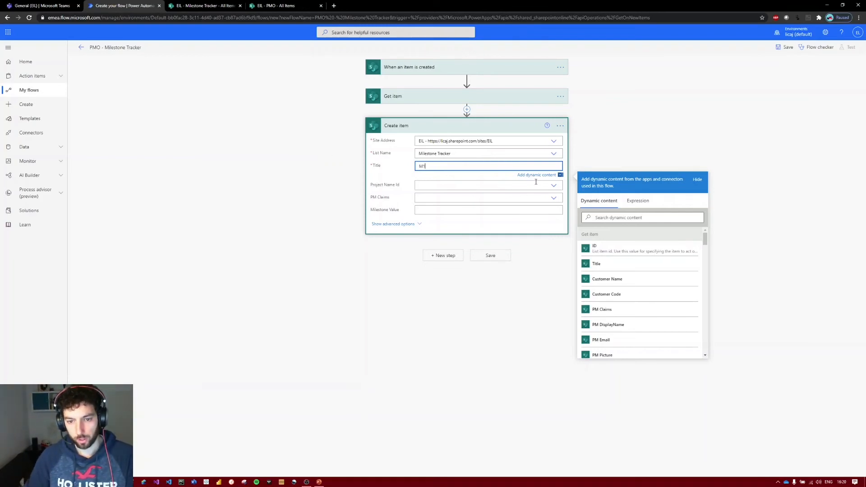
left_click(484, 185)
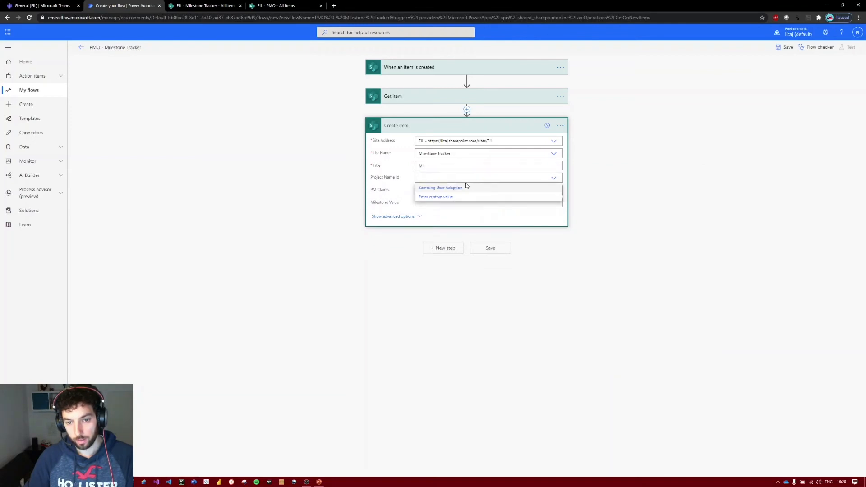
left_click(438, 196)
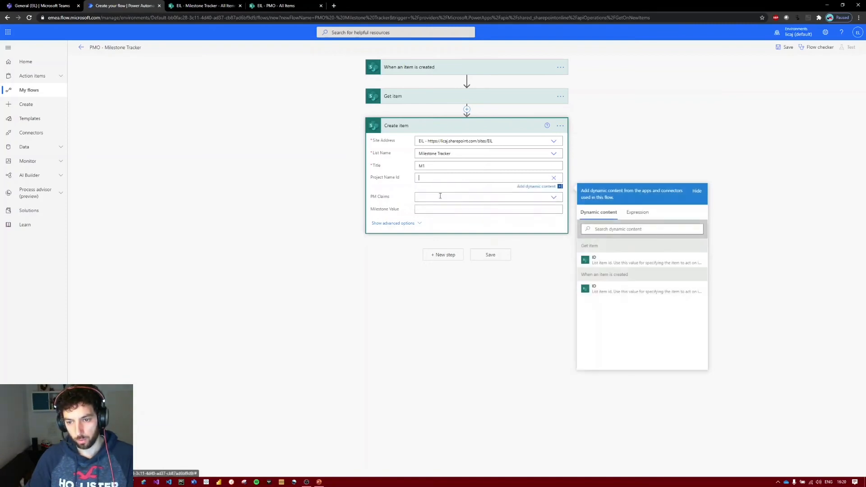
left_click(605, 266)
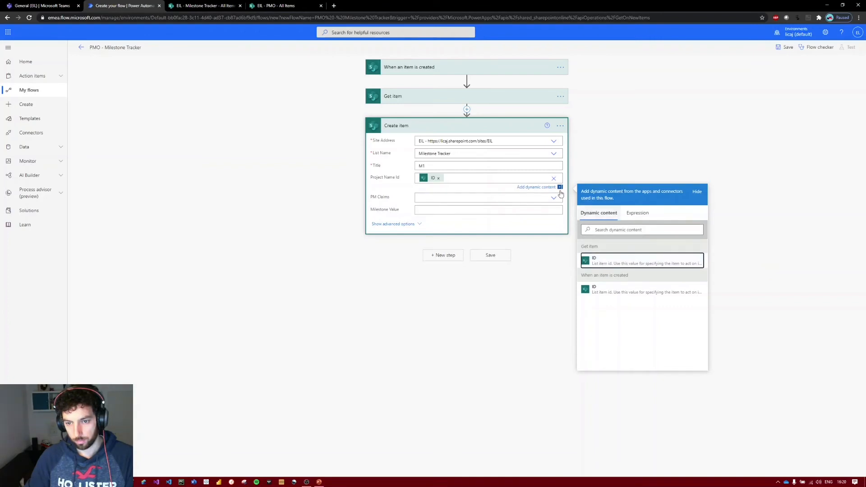
Set PM Claims in Create item to PM DisplayName from Get item, leave Milestone Value empty, and save the flow.
left_click(546, 199)
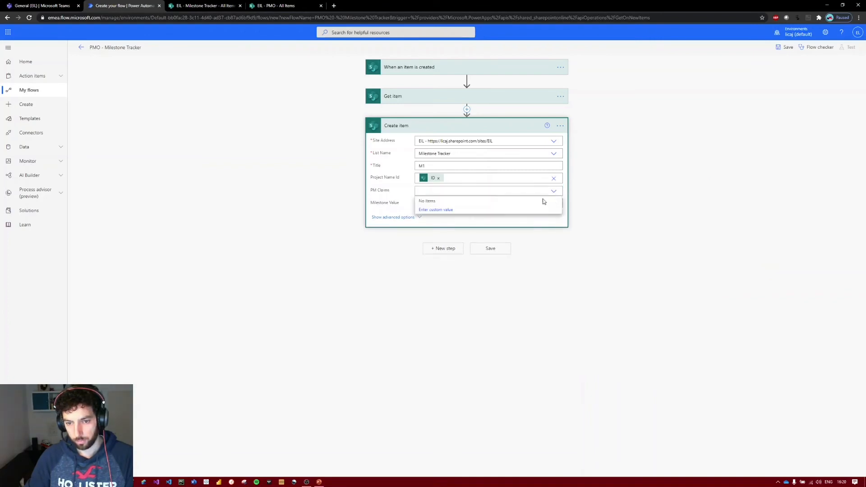
left_click(625, 240)
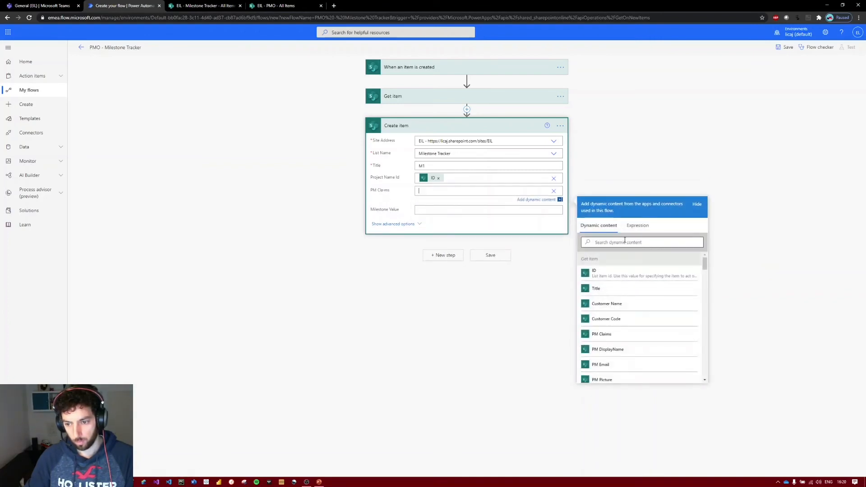
type("pm")
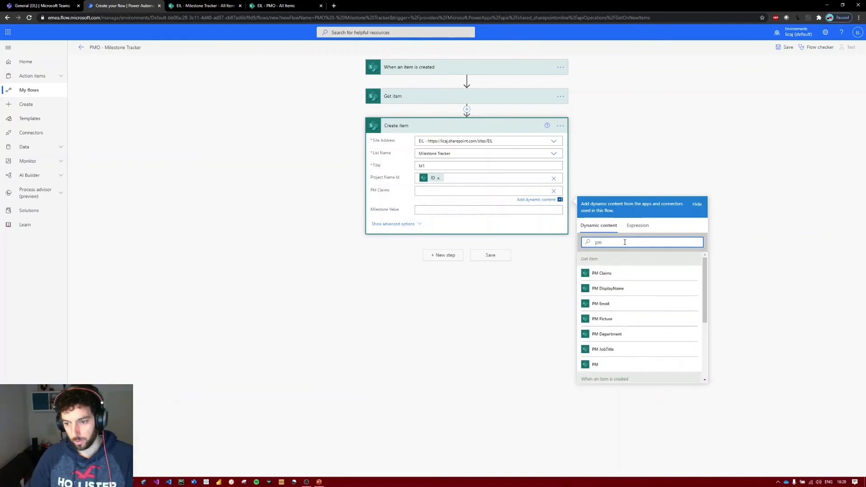
left_click(630, 291)
left_click(422, 211)
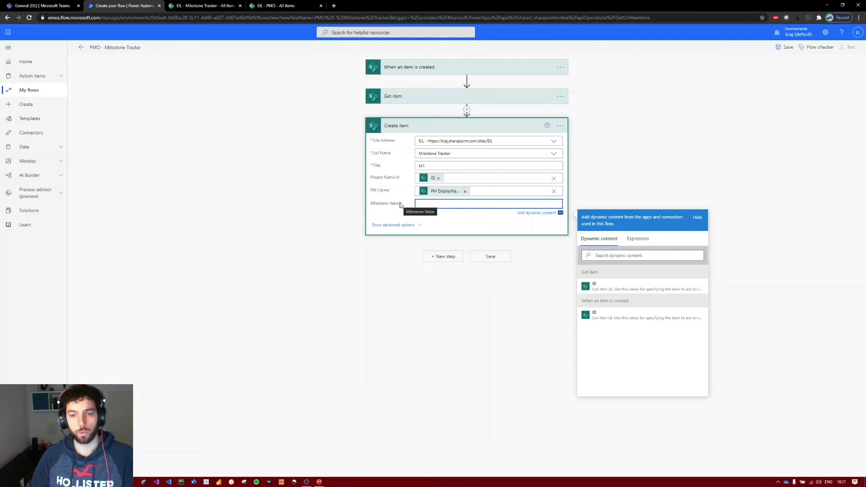
left_click(327, 194)
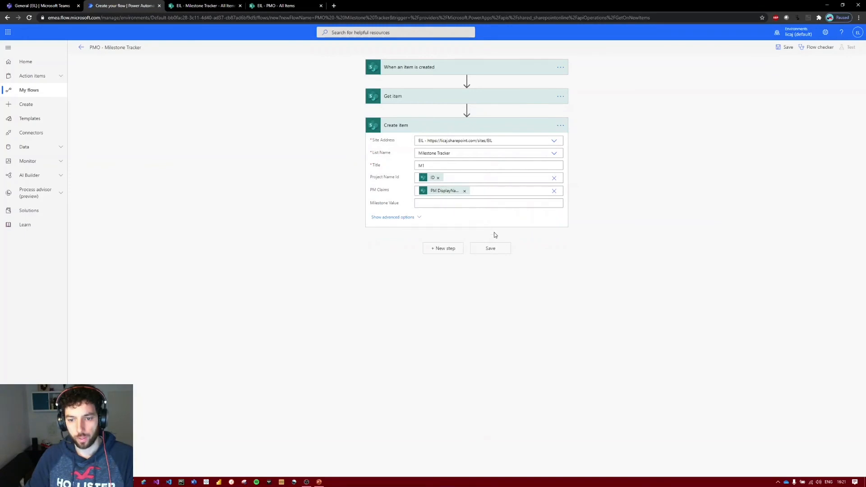
left_click(500, 254)
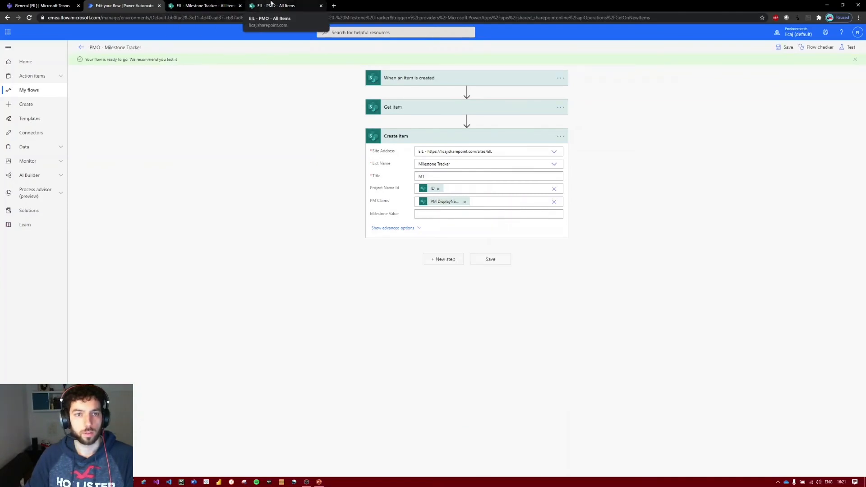
Start a new PMO list item with project name Dell, the suggested code as customer name, and Dell as customer code.
left_click(271, 5)
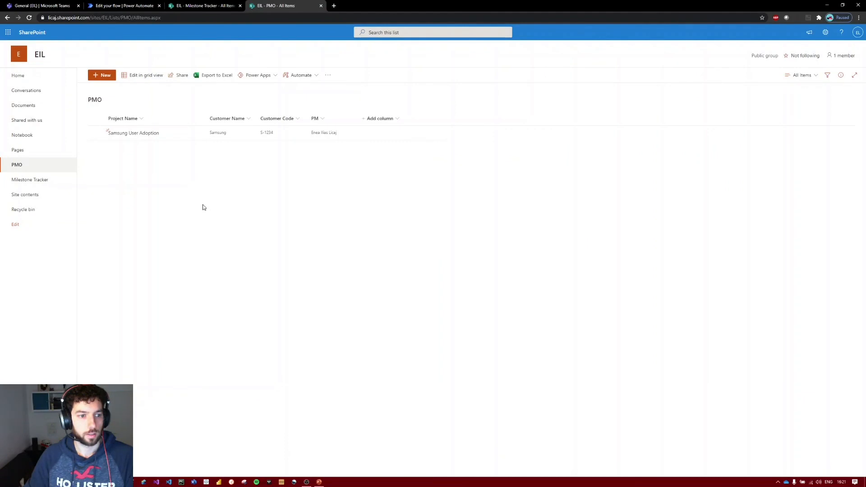
left_click(105, 76)
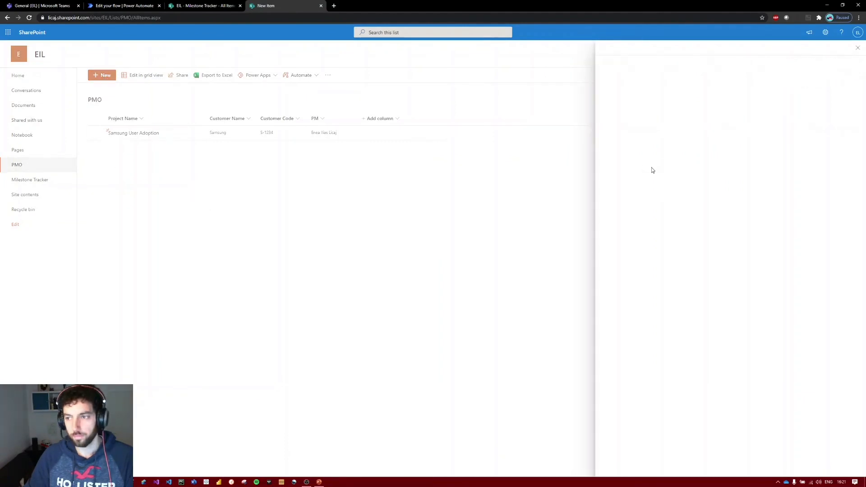
left_click(628, 89)
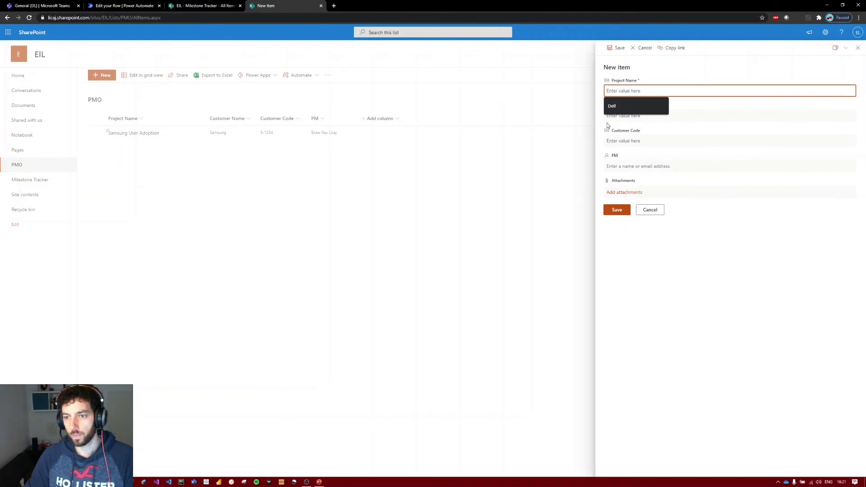
left_click(621, 107)
left_click(629, 117)
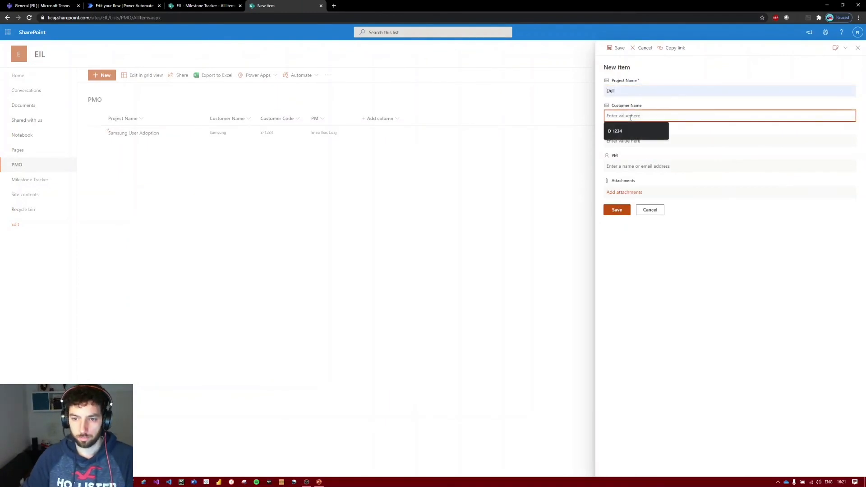
left_click(637, 130)
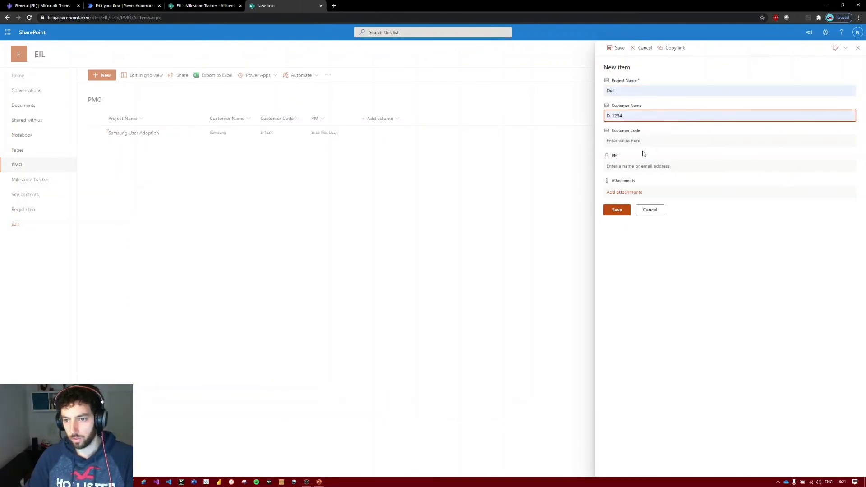
left_click(641, 141)
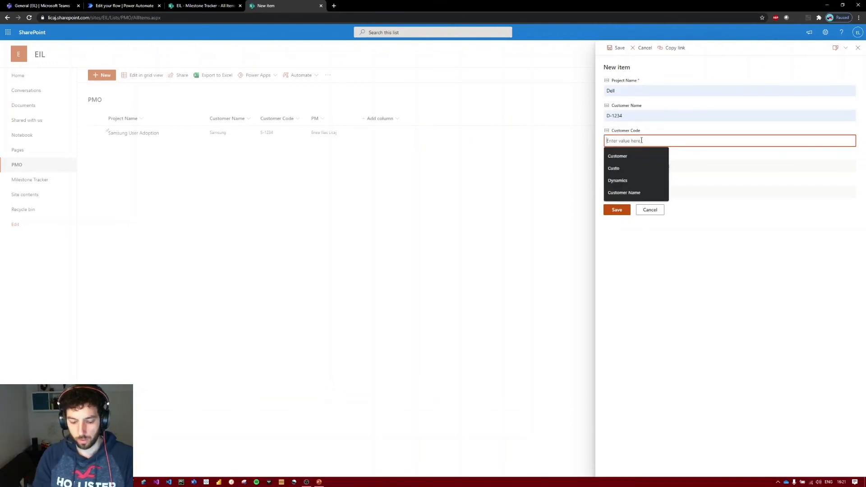
type("Dell")
key("Tab")
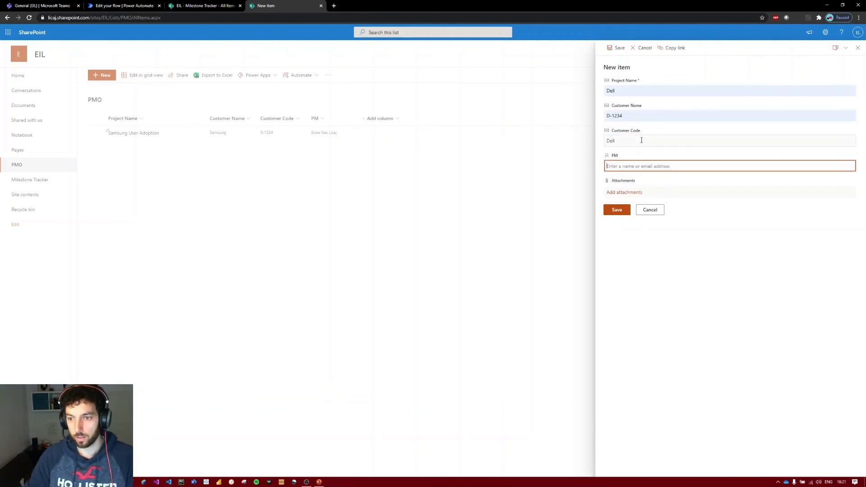
Change the new item's project name to Dell POC and assign the project manager in the PM field.
double_click(617, 90)
key("BackSpace")
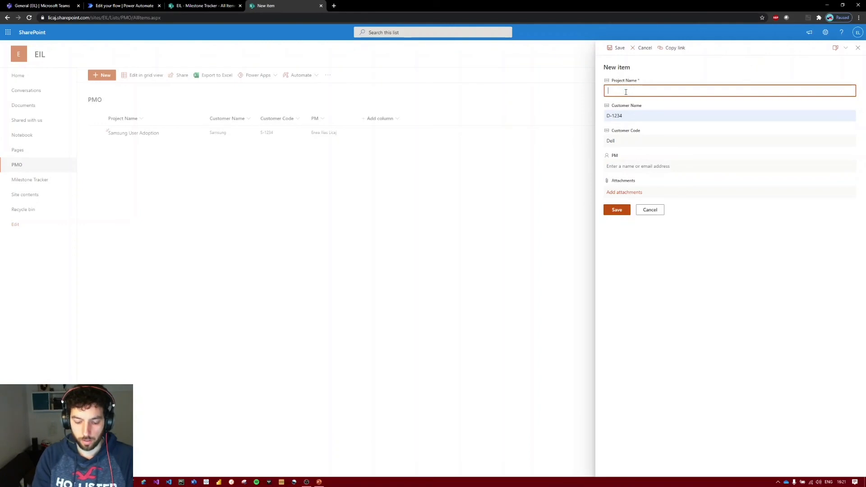
type("Dell zu")
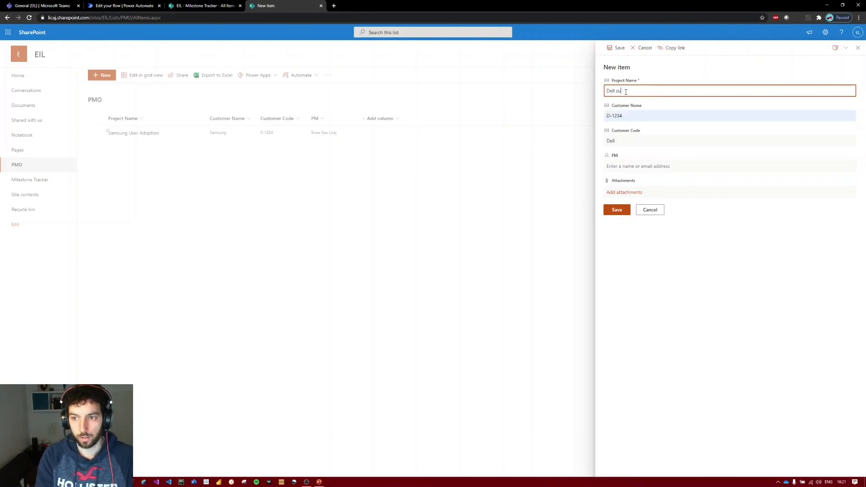
key("BackSpace")
key("BackSpace")
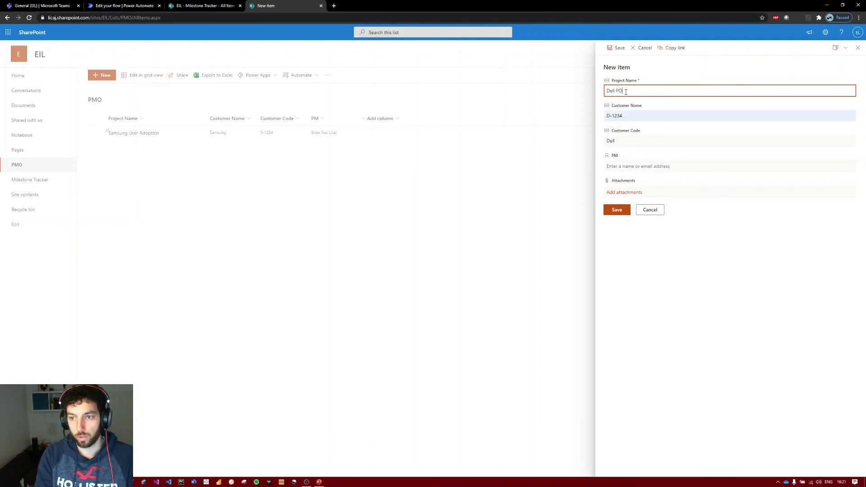
left_click(667, 165)
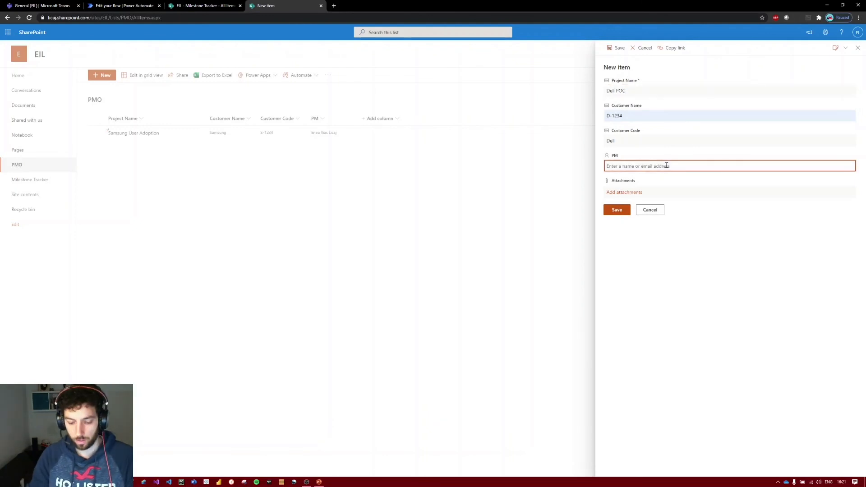
type("l")
type("lias")
left_click(658, 181)
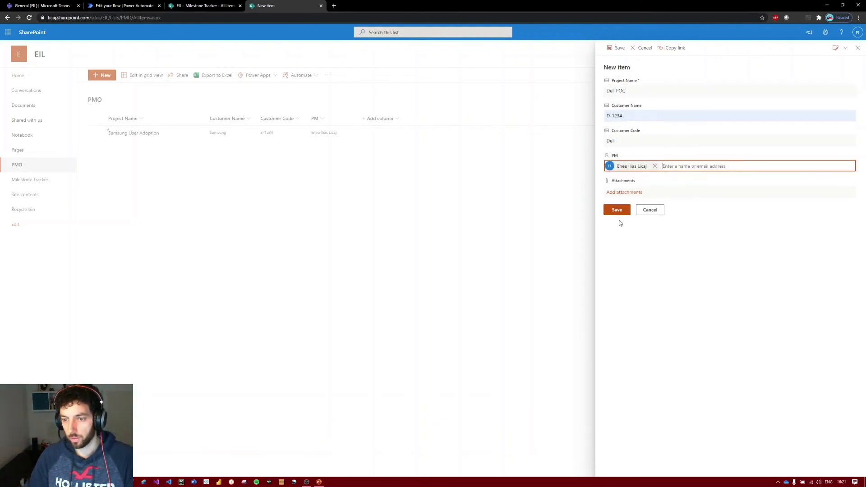
Start a manual test of the PMO - Milestone Tracker flow and save the Dell POC item to trigger it.
left_click(211, 3)
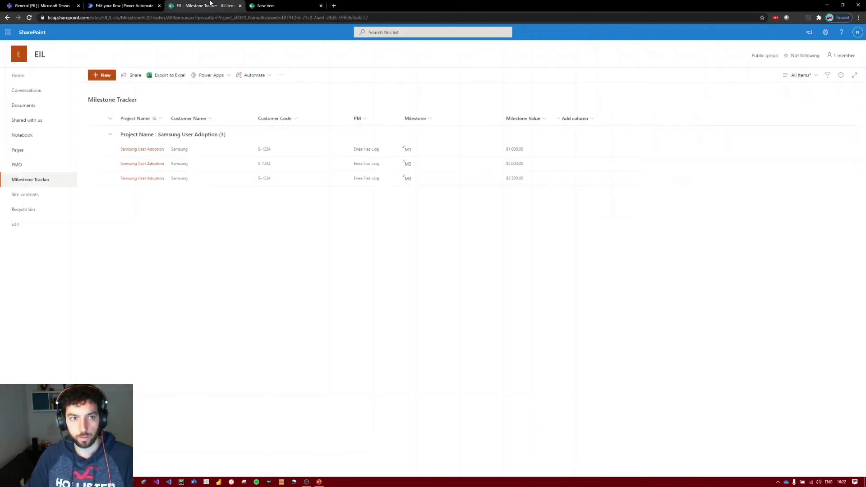
left_click(240, 6)
left_click(164, 6)
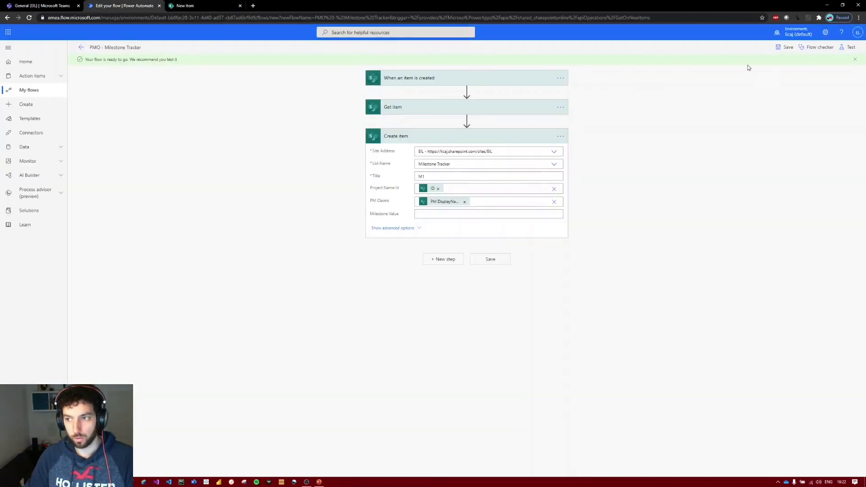
left_click(848, 47)
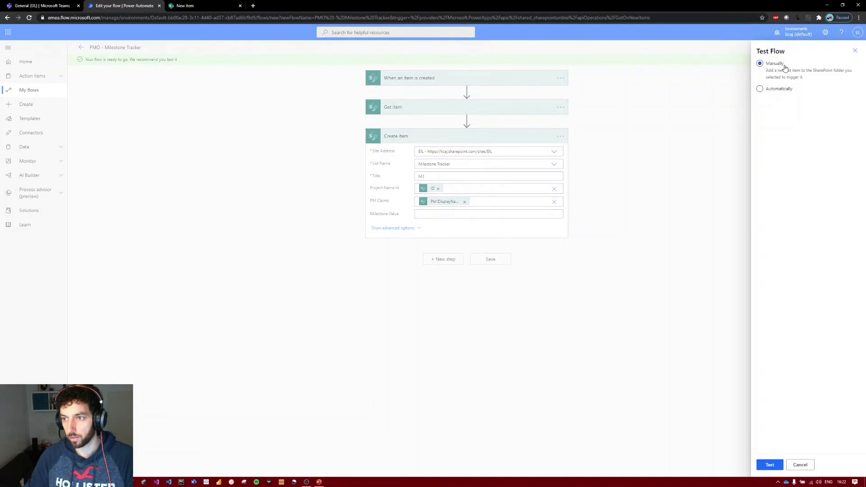
left_click(771, 464)
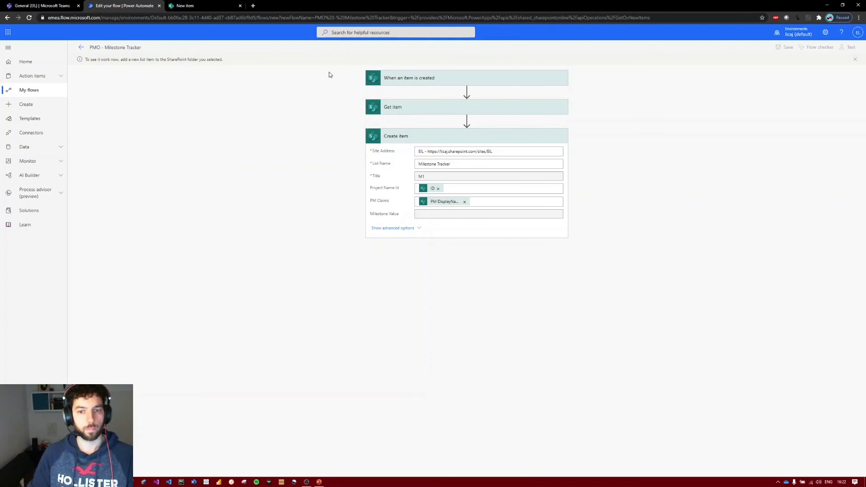
left_click(186, 4)
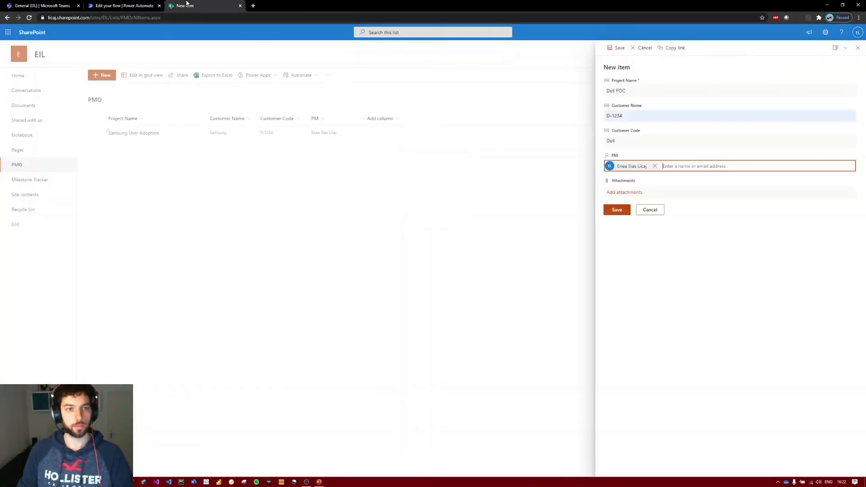
left_click(622, 209)
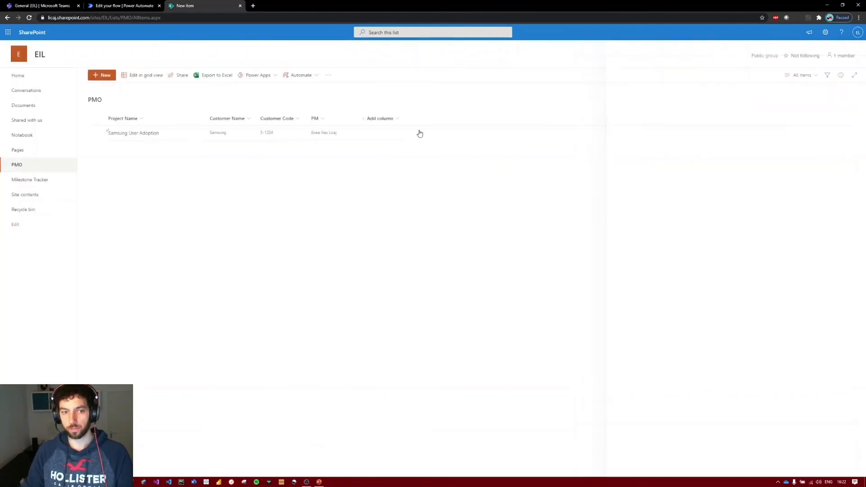
Inspect the flow run's trigger and Create item details, and check the Milestone Tracker list for the Dell POC milestone.
left_click(137, 5)
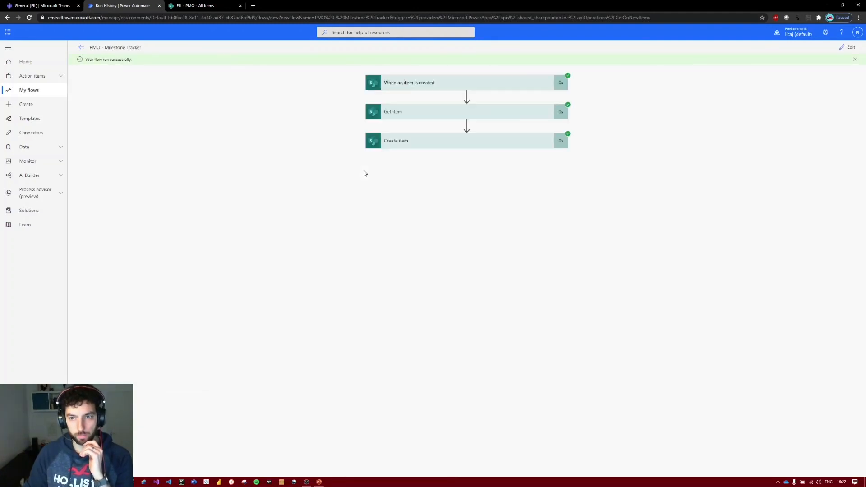
left_click(407, 86)
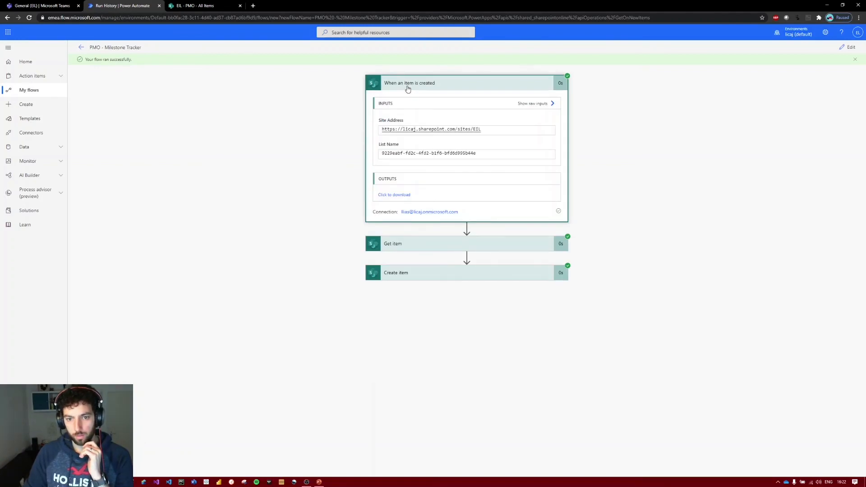
left_click(407, 87)
left_click(431, 142)
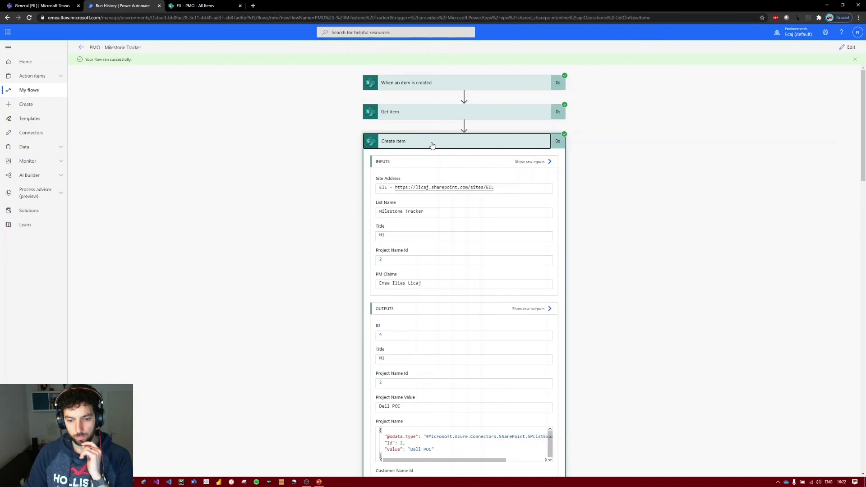
left_click(432, 143)
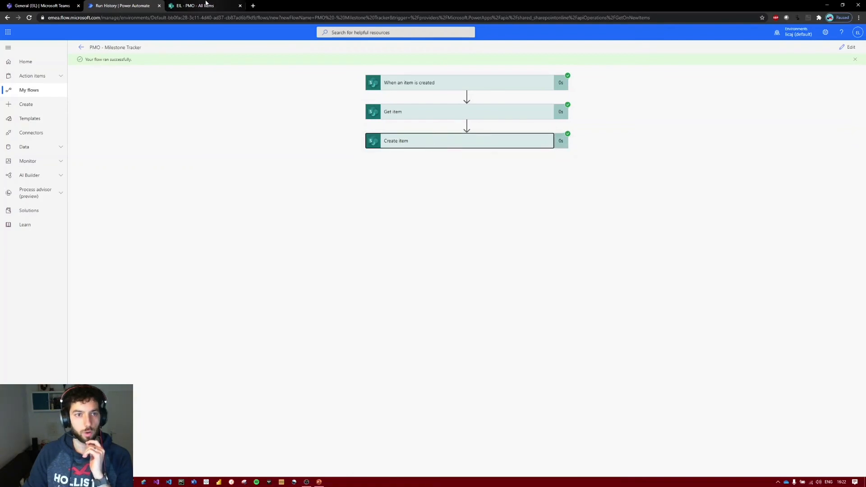
left_click(206, 4)
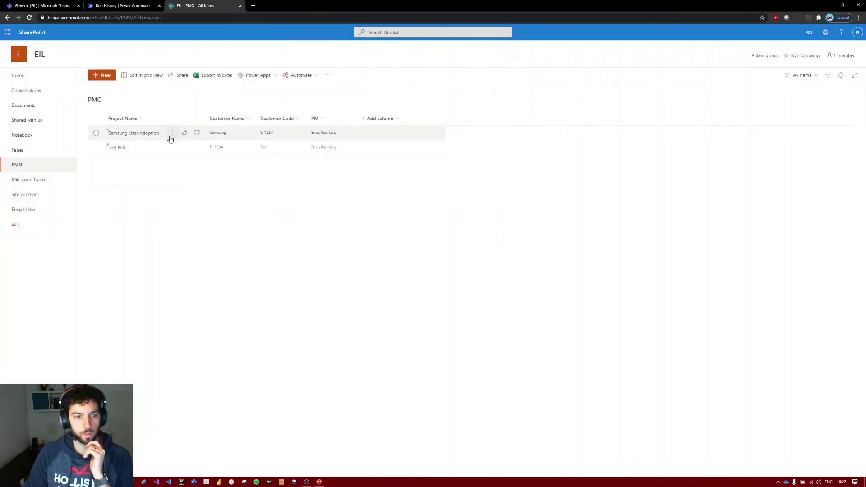
left_click(24, 179)
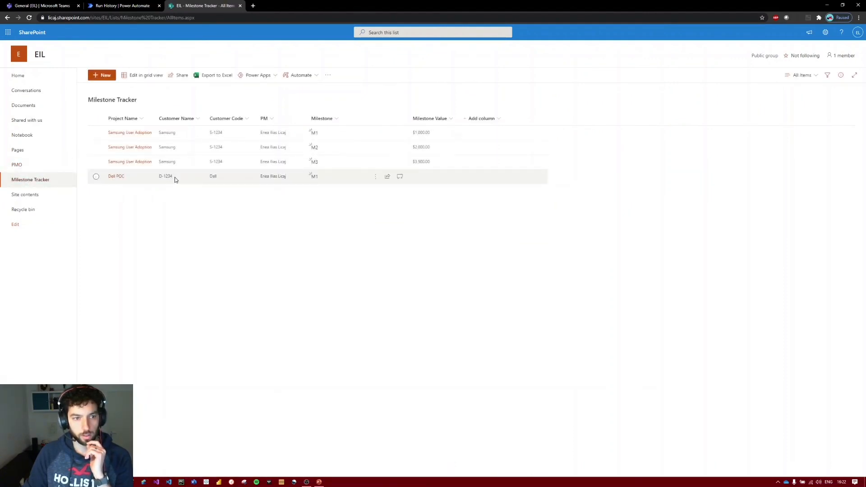
Group the Milestone Tracker list by Project Name.
left_click(142, 120)
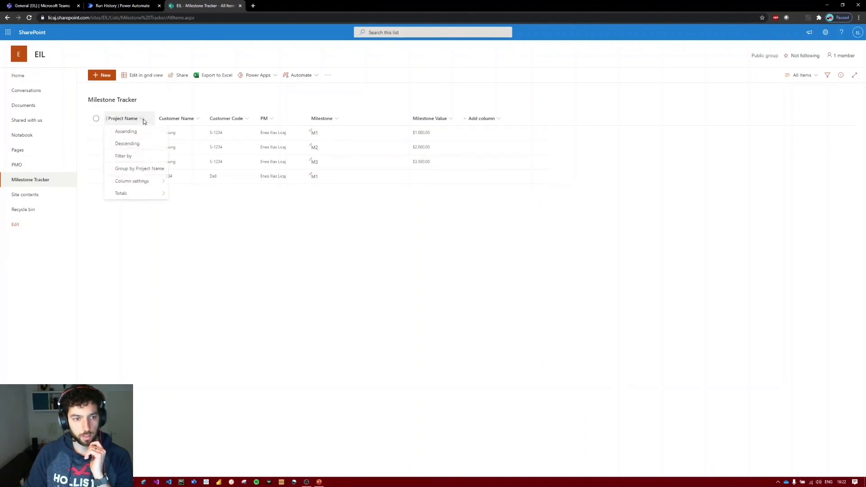
left_click(138, 171)
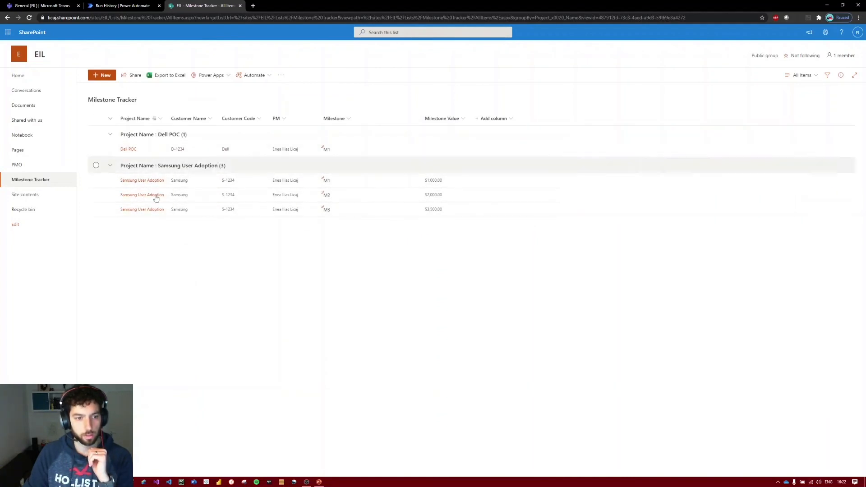
Add a milestone M2 for the Dell POC project with milestone value 2000, assign the project manager as PM, and save it.
left_click(98, 82)
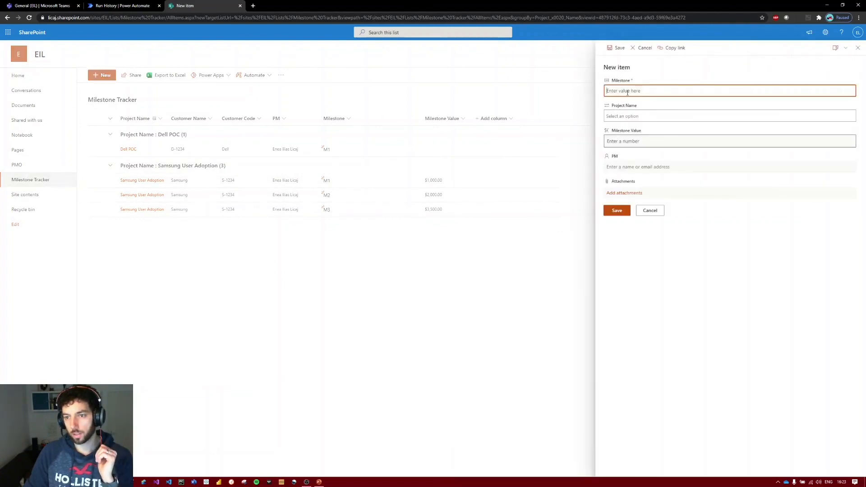
type("M")
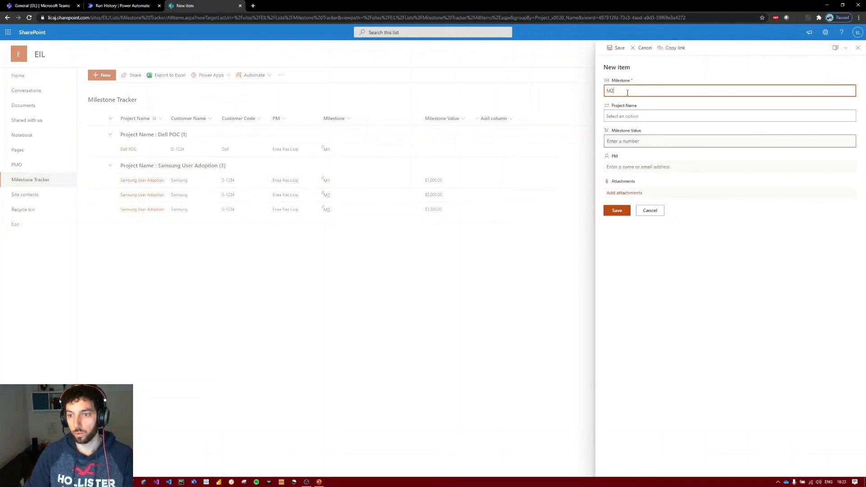
type("2")
left_click(651, 116)
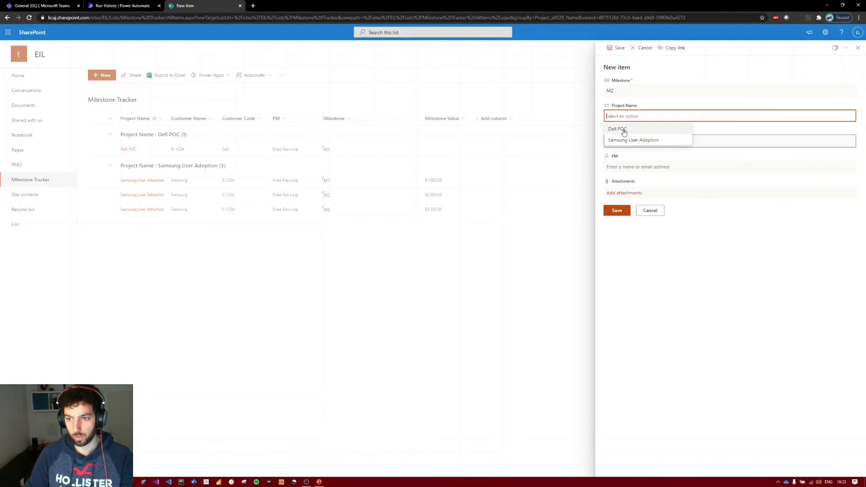
left_click(624, 131)
left_click(657, 140)
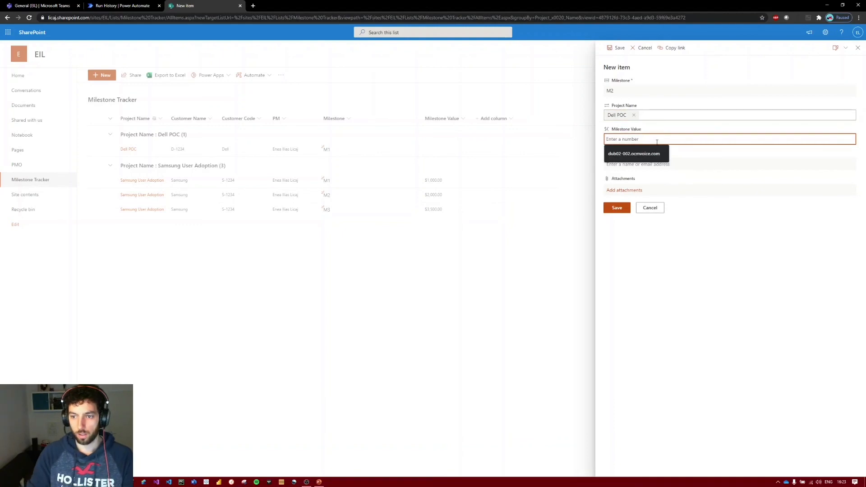
type("2000")
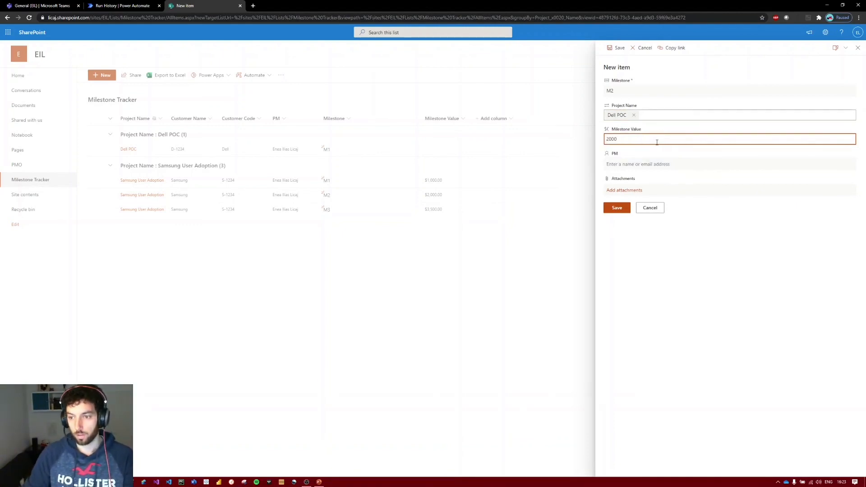
left_click(666, 165)
type("ilias")
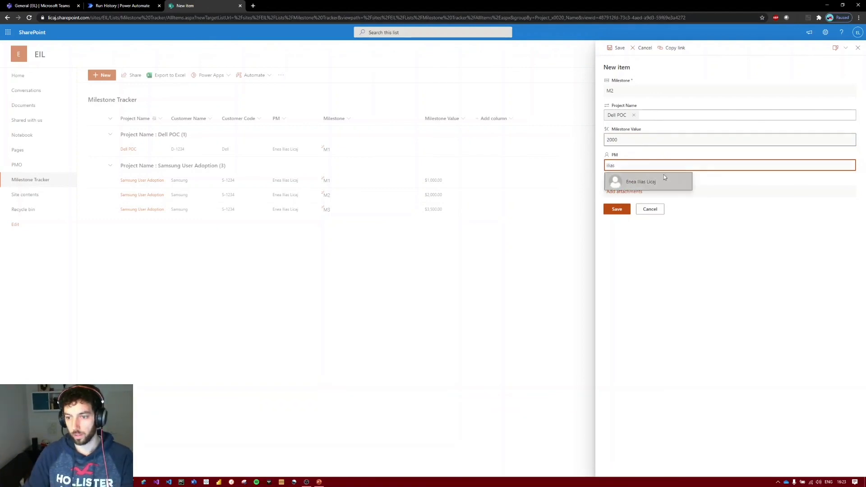
left_click(662, 176)
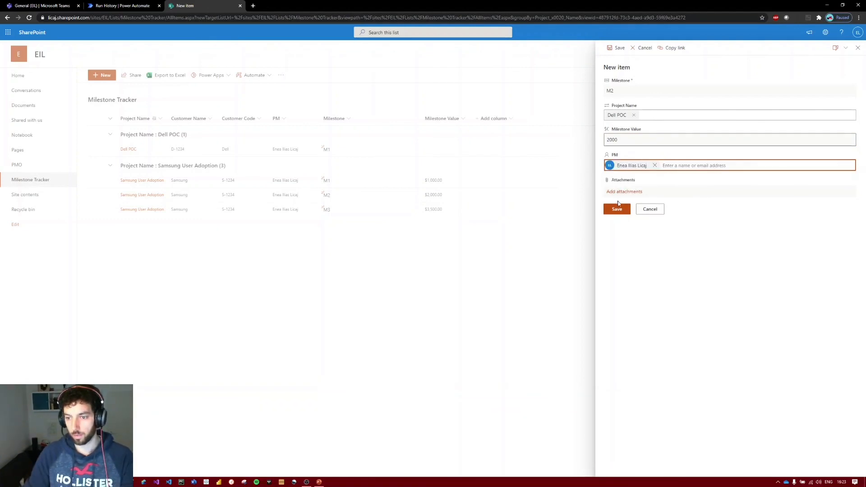
left_click(616, 212)
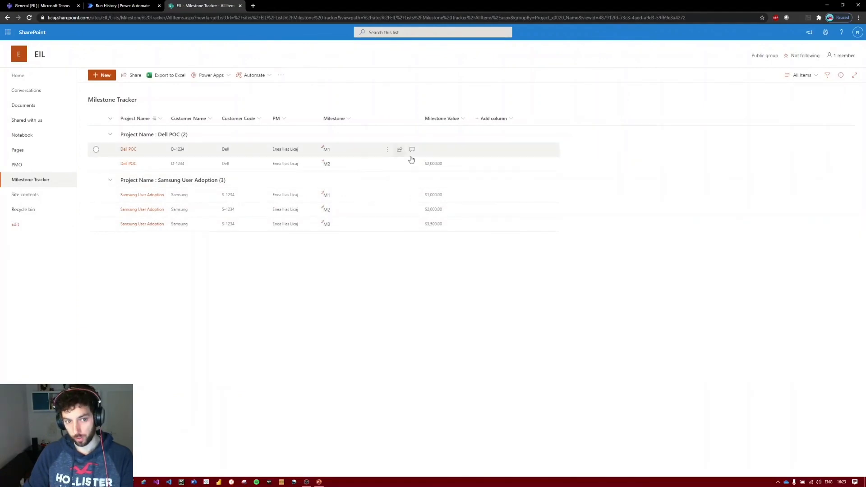
Set the milestone value of the Dell POC project's M1 item to 1000, save it, and clear the selection.
left_click(358, 151)
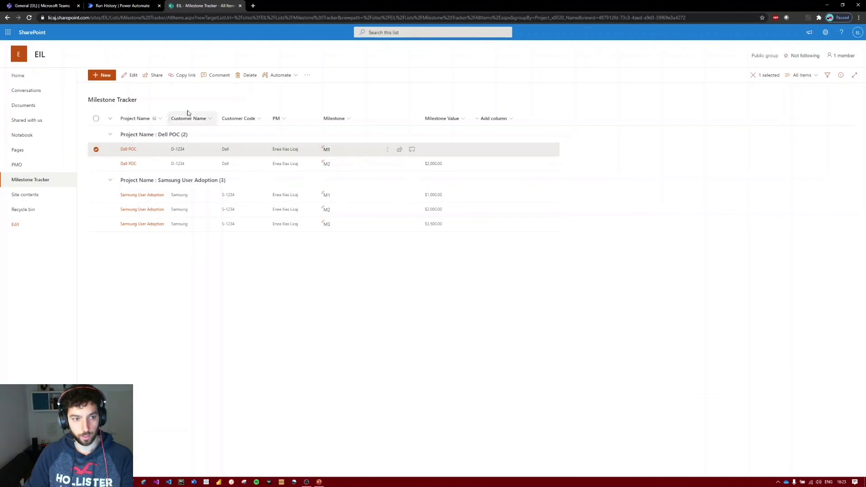
left_click(132, 75)
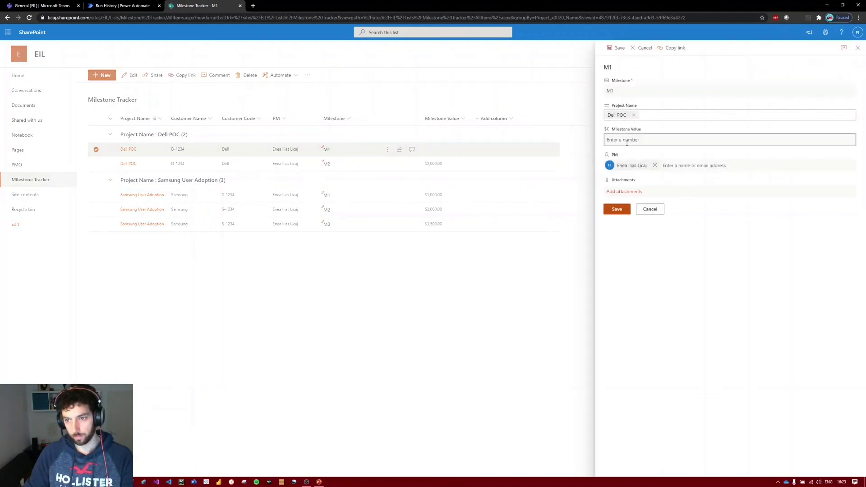
left_click(632, 140)
type("1000")
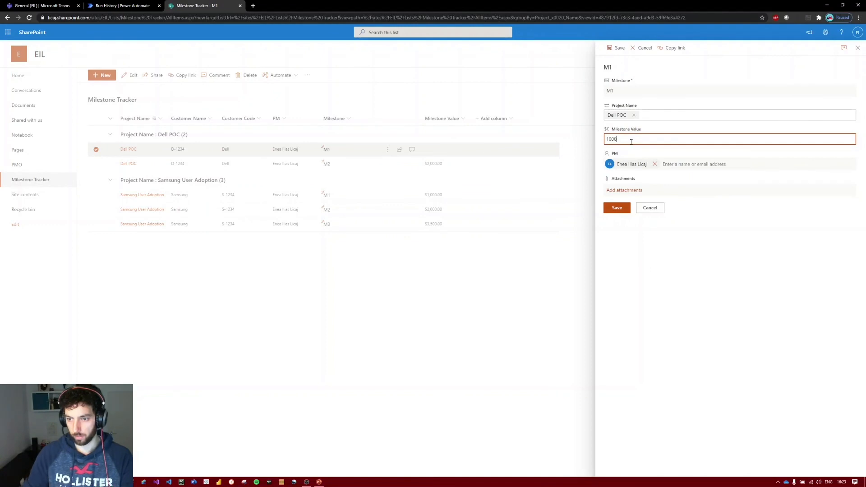
left_click(622, 210)
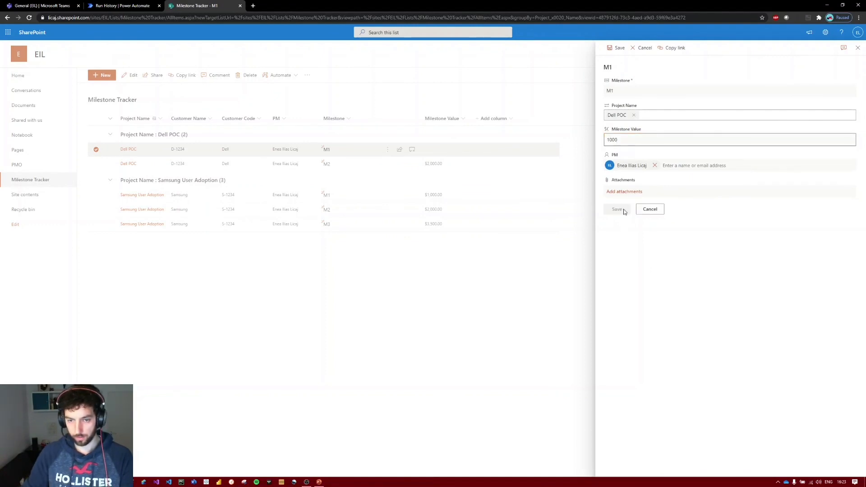
left_click(510, 296)
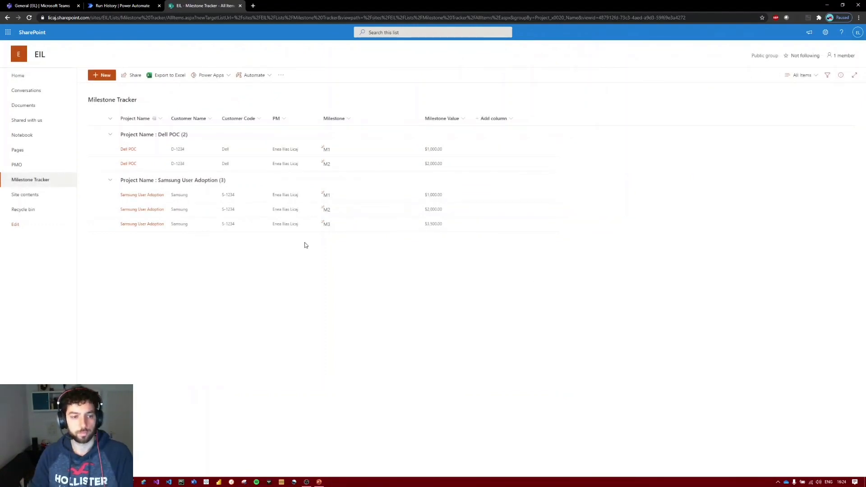